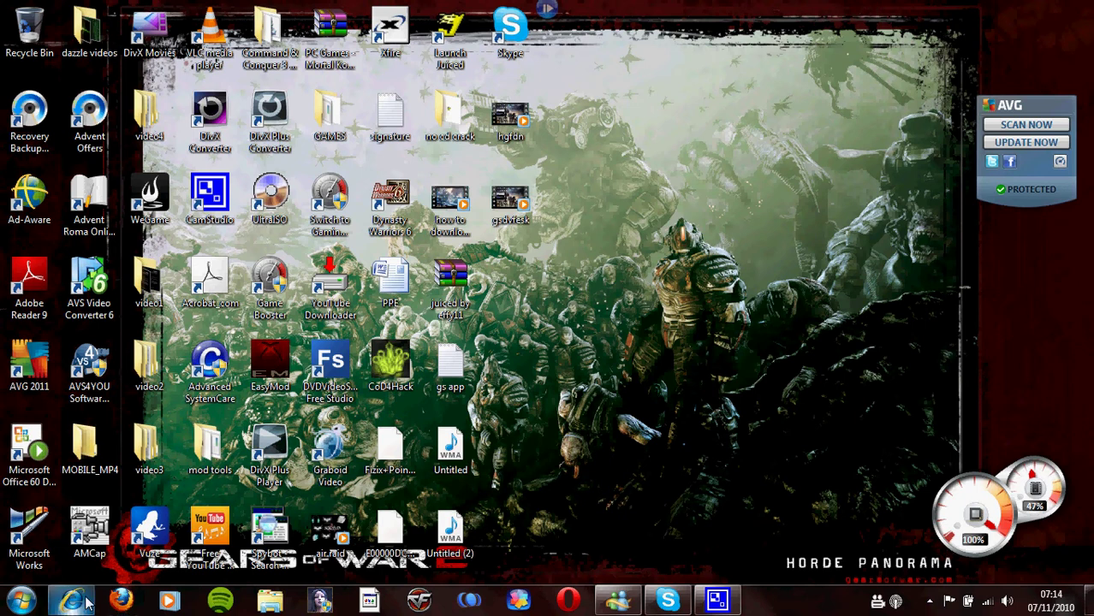
# - Open Internet Explorer and search the web from the MSN home page for "windows 7 thems"
pyautogui.click(88, 604)
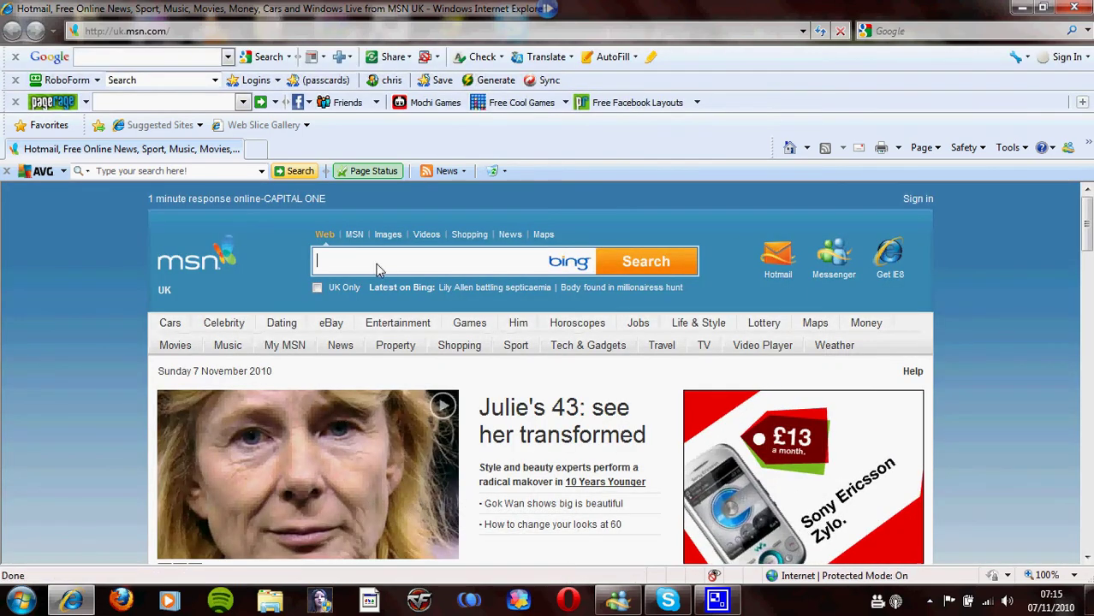
pyautogui.write('windows 7 thems')
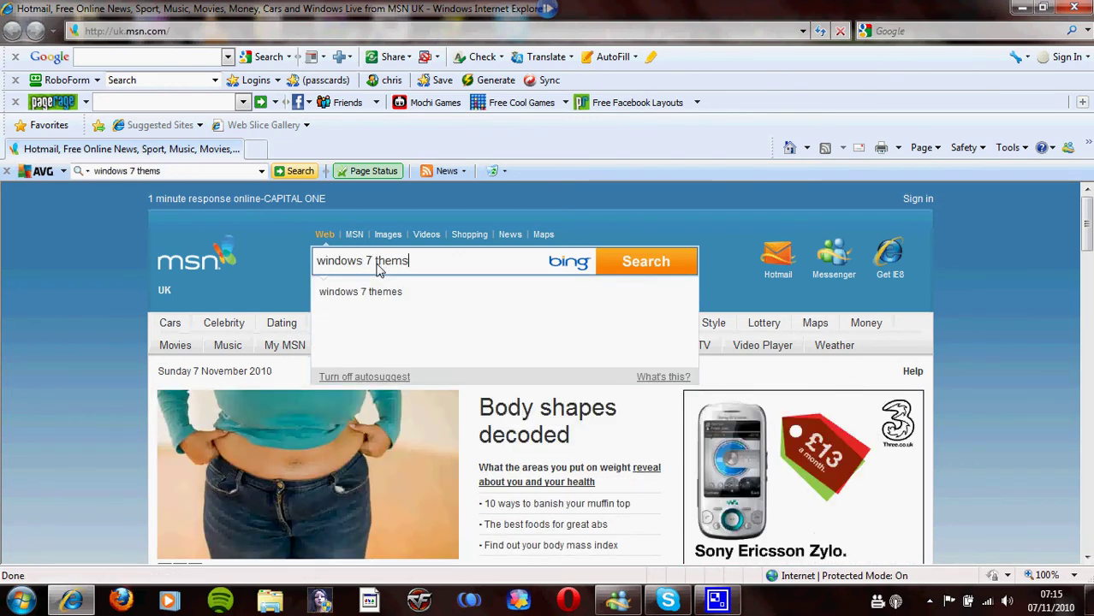
pyautogui.press('Return')
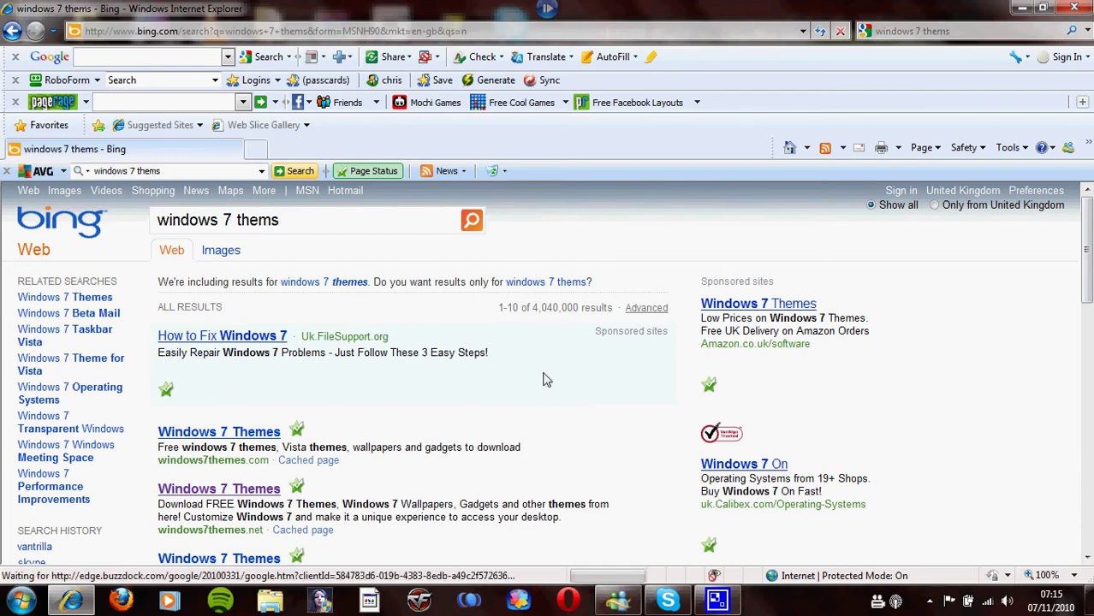
# - Open the Microsoft Personalization Gallery page for Windows 7 themes, wallpapers and gadgets from the search results
pyautogui.scroll(-3, 546, 379)
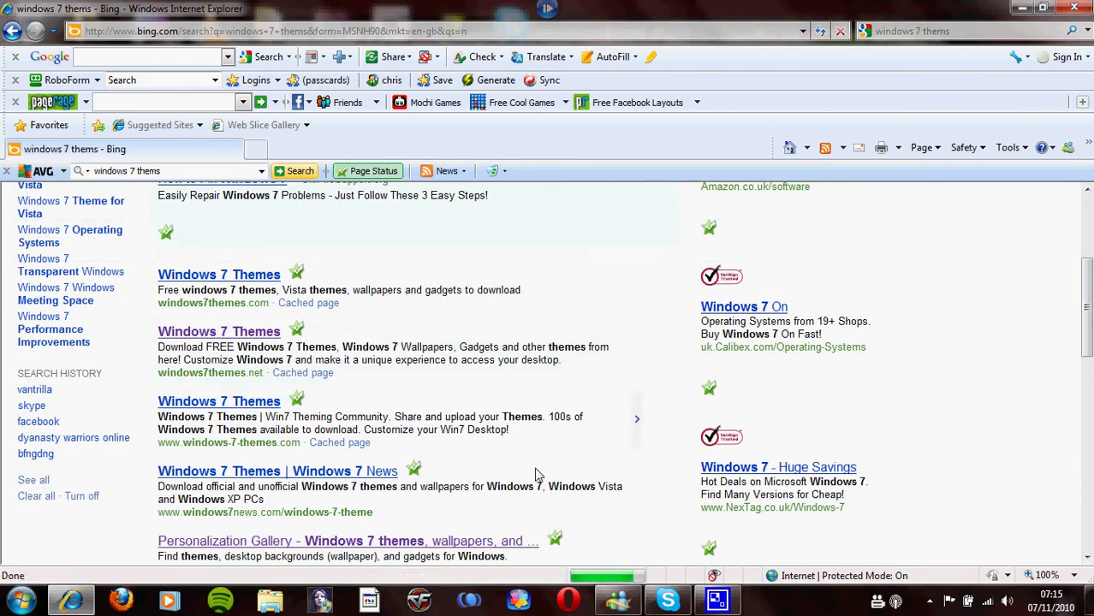
pyautogui.scroll(-2, 115, 498)
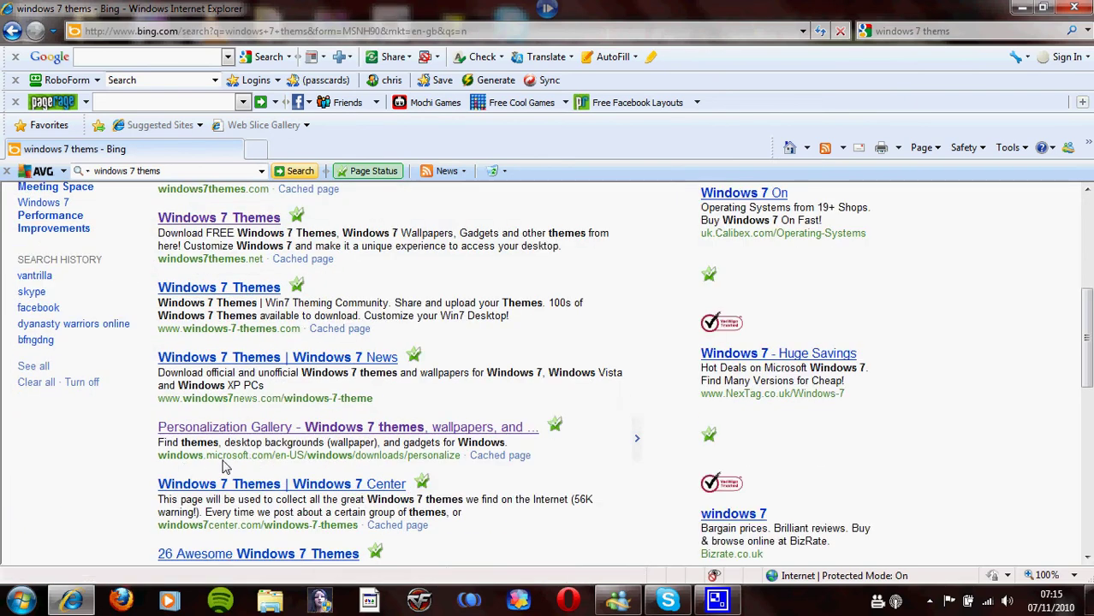
pyautogui.click(379, 431)
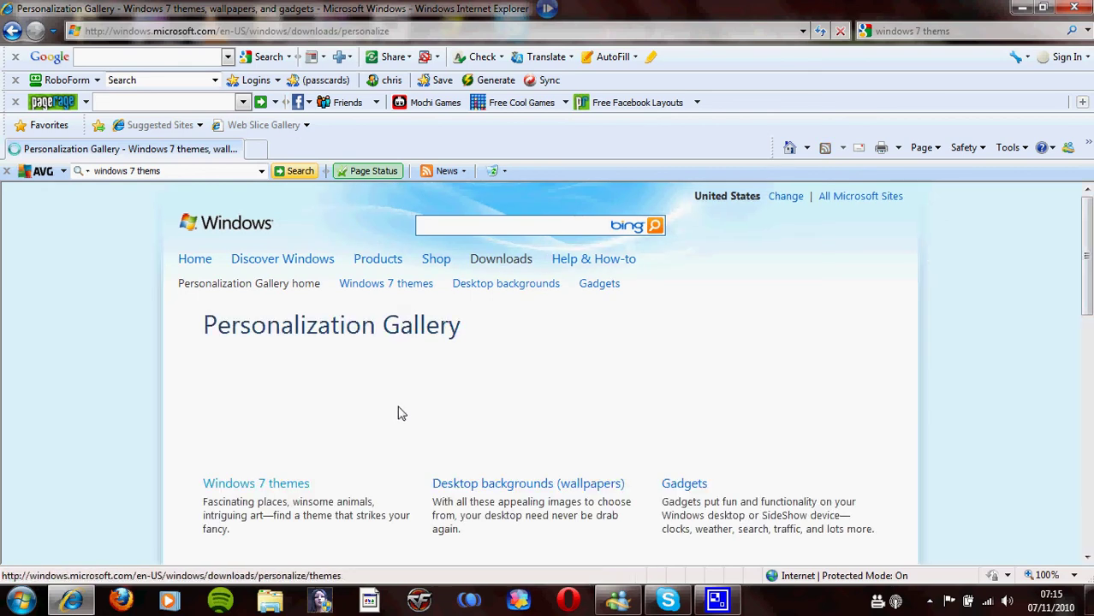
# - Go to the Windows 7 themes section of the Personalization Gallery
pyautogui.scroll(-3, 496, 347)
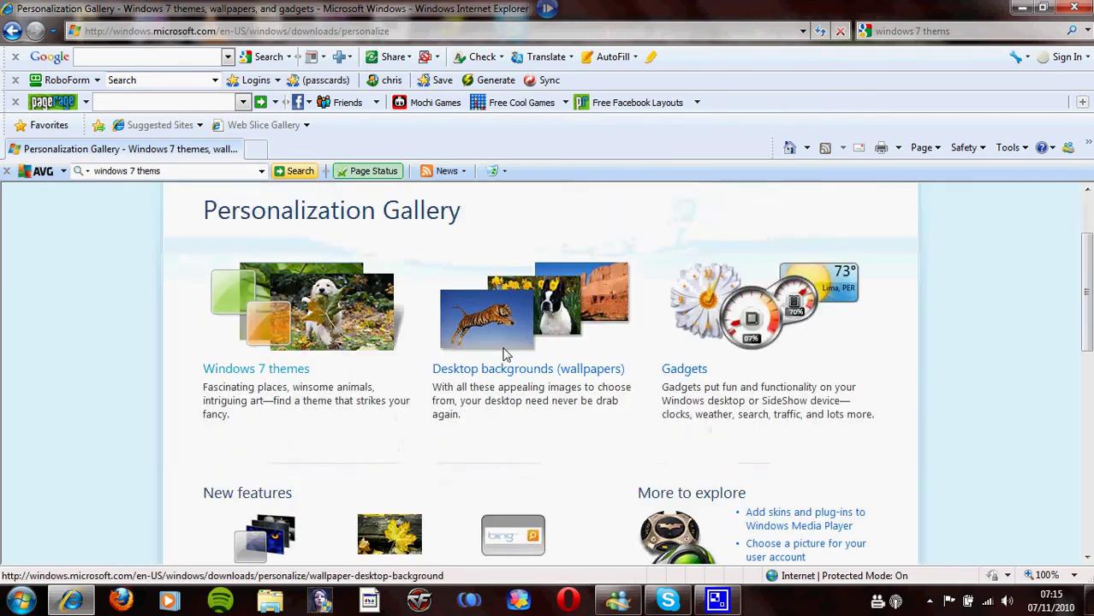
pyautogui.scroll(-2, 195, 386)
pyautogui.scroll(5, 188, 386)
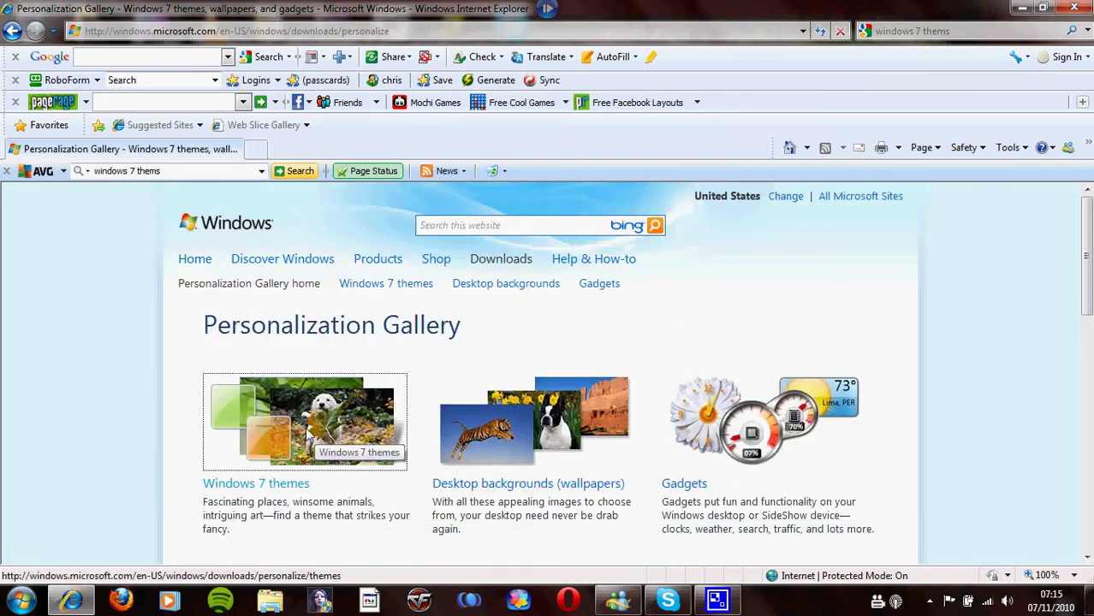
pyautogui.click(307, 433)
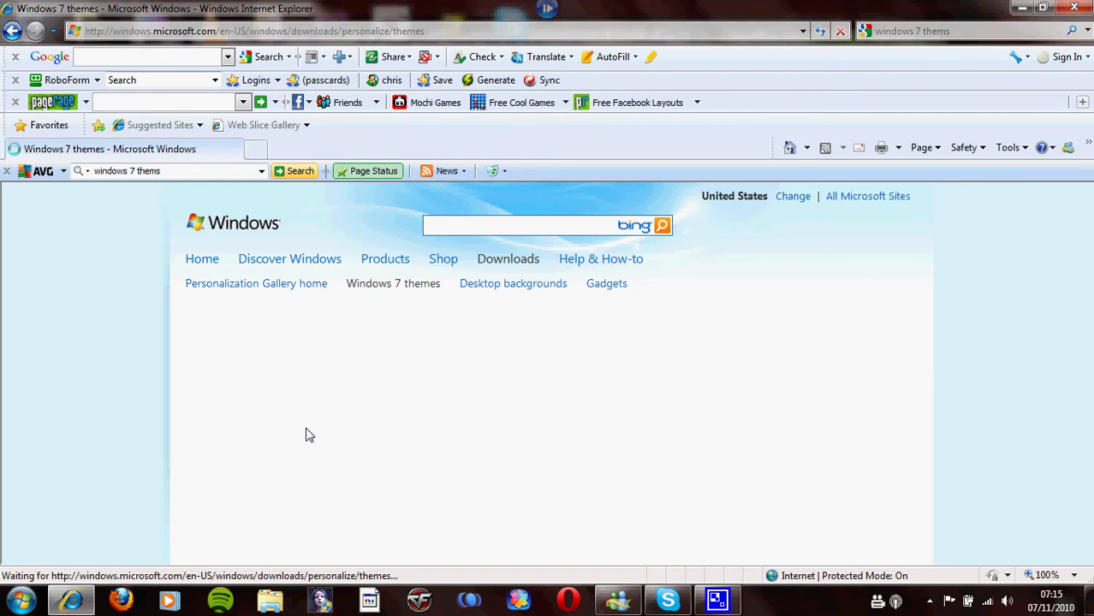
# - Look through the theme categories and the downloadable new themes, including Gears of War 3 and Halo: Reach
pyautogui.scroll(-4, 315, 423)
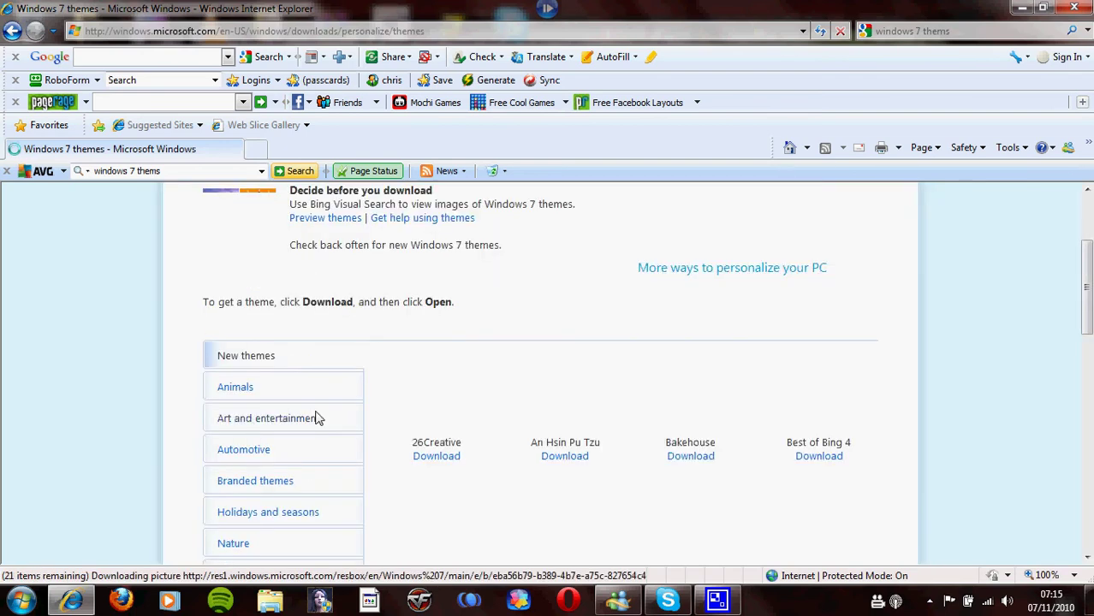
pyautogui.scroll(-1, 315, 417)
pyautogui.scroll(-2, 315, 418)
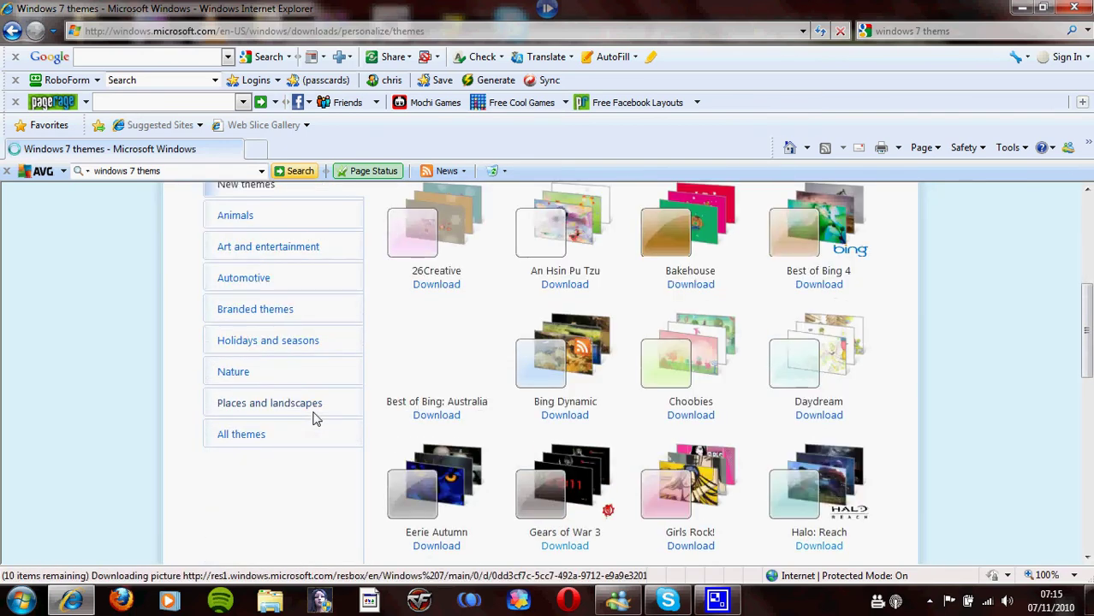
pyautogui.scroll(-1, 315, 418)
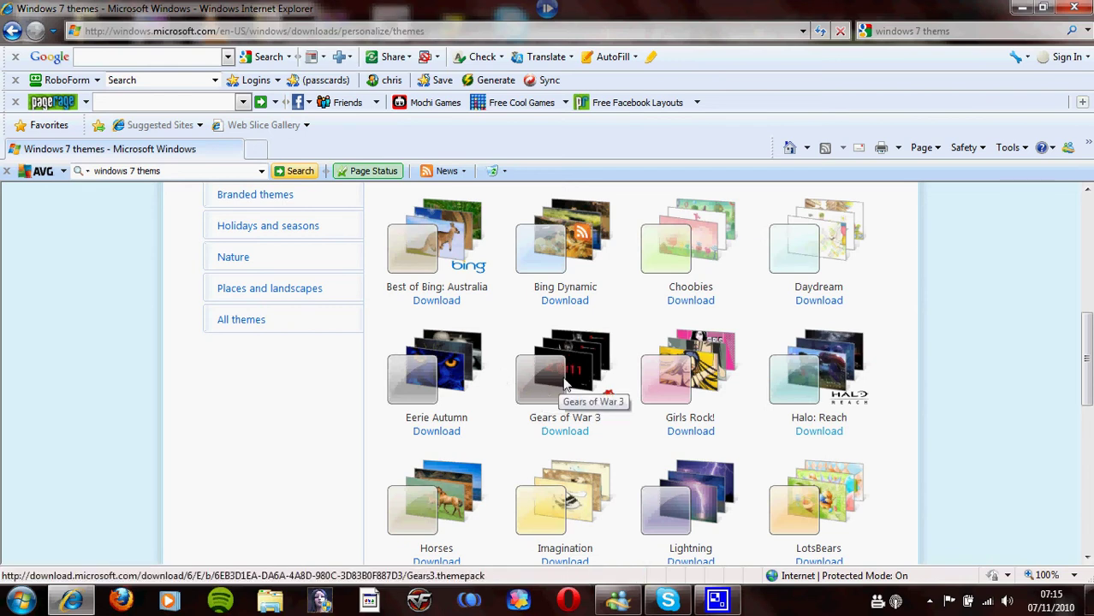
pyautogui.scroll(-1, 908, 366)
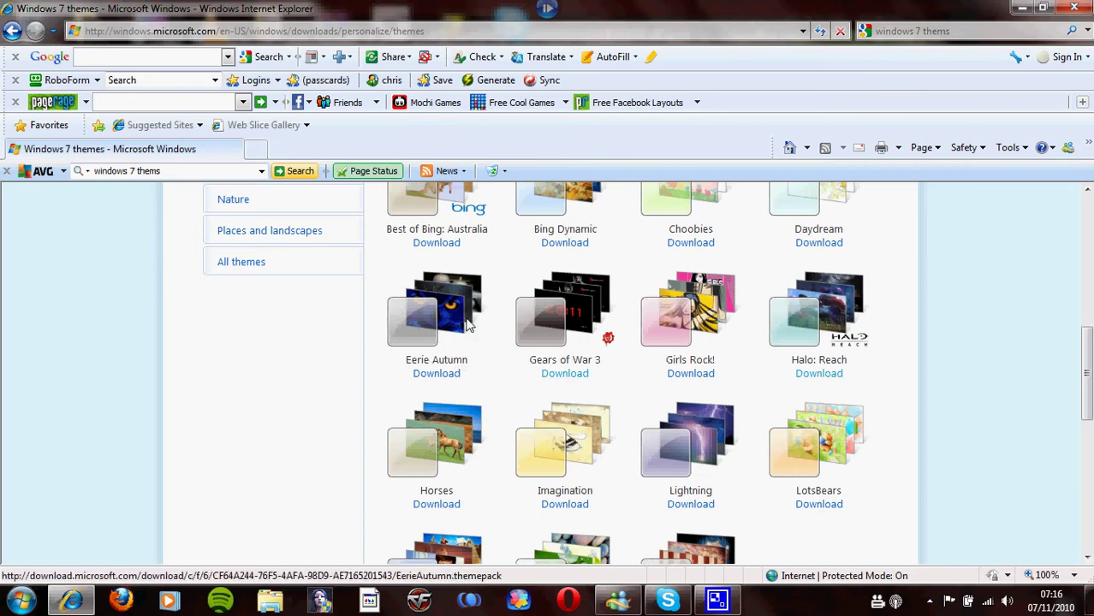
# - Minimize the browser, apply the Gears 3 theme in the desktop's Personalization settings, and minimize that window to show the desktop
pyautogui.click(1021, 8)
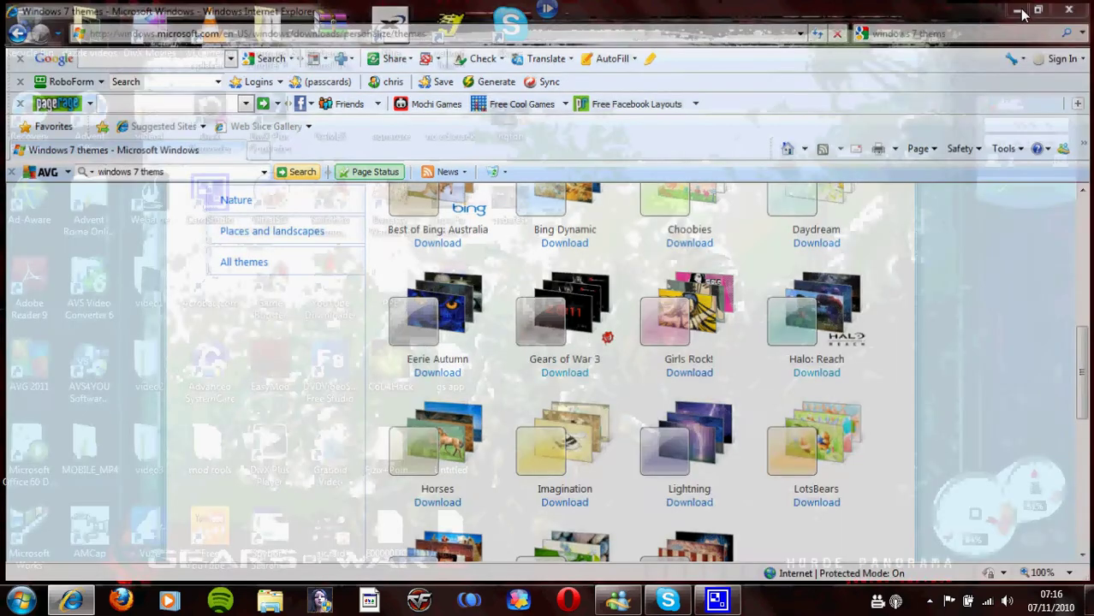
pyautogui.rightClick(607, 319)
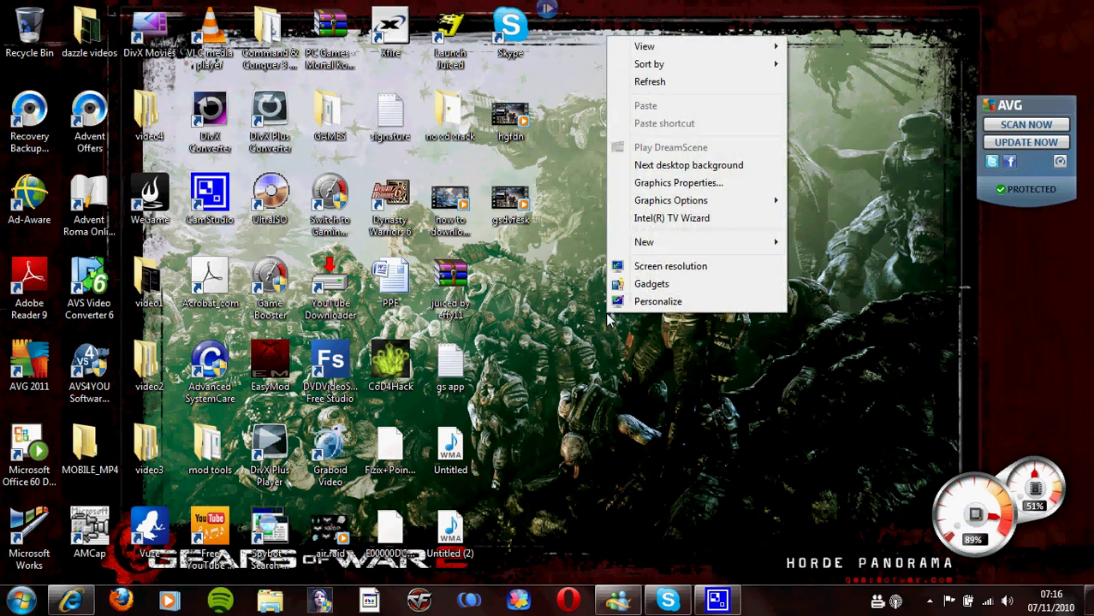
pyautogui.click(658, 302)
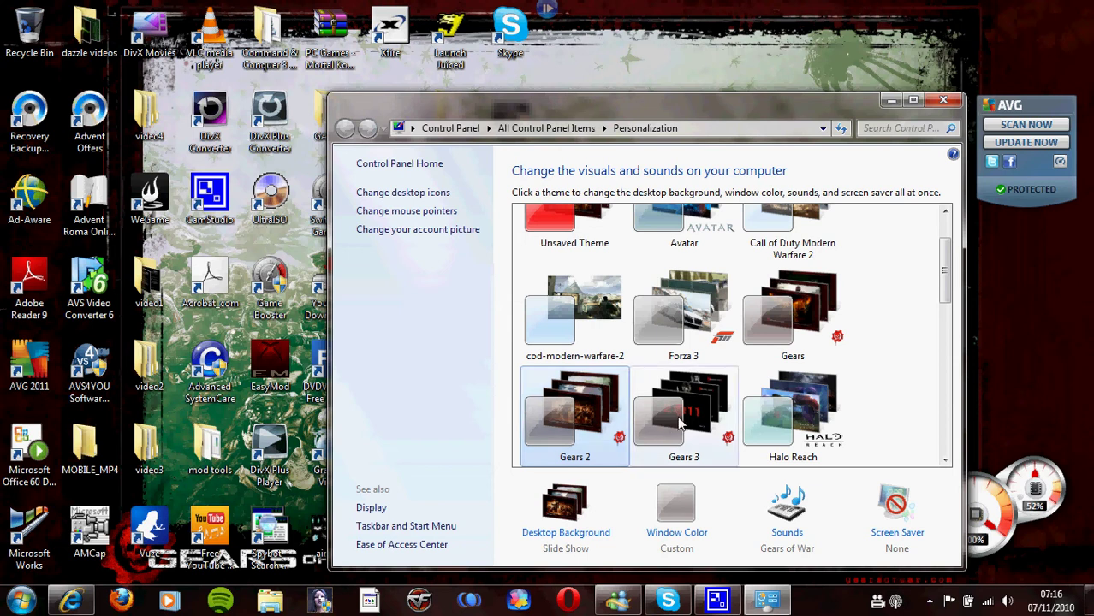
pyautogui.click(703, 417)
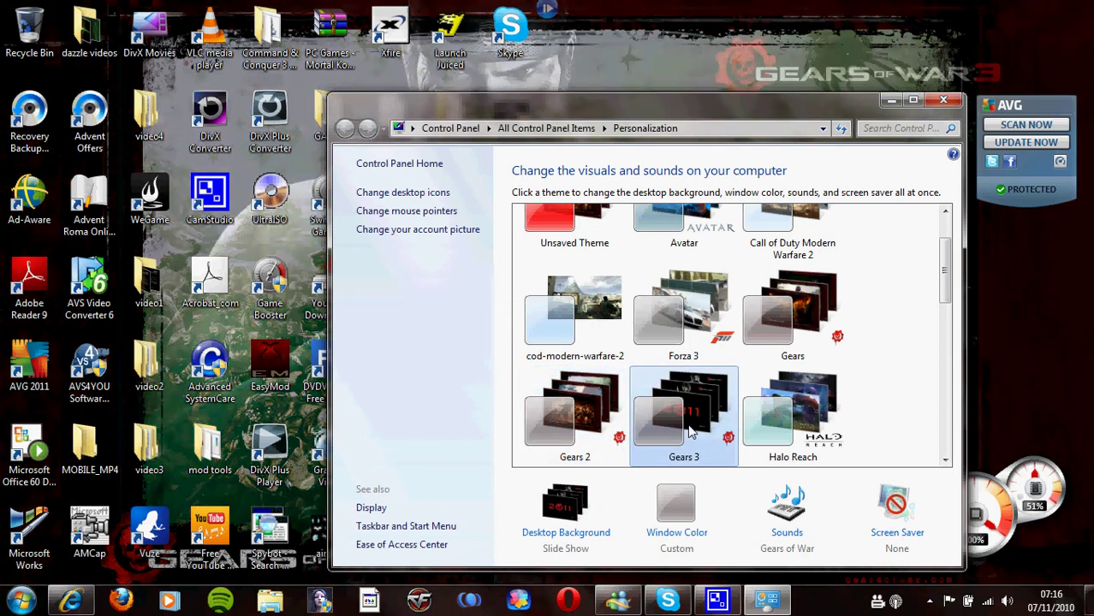
pyautogui.click(889, 101)
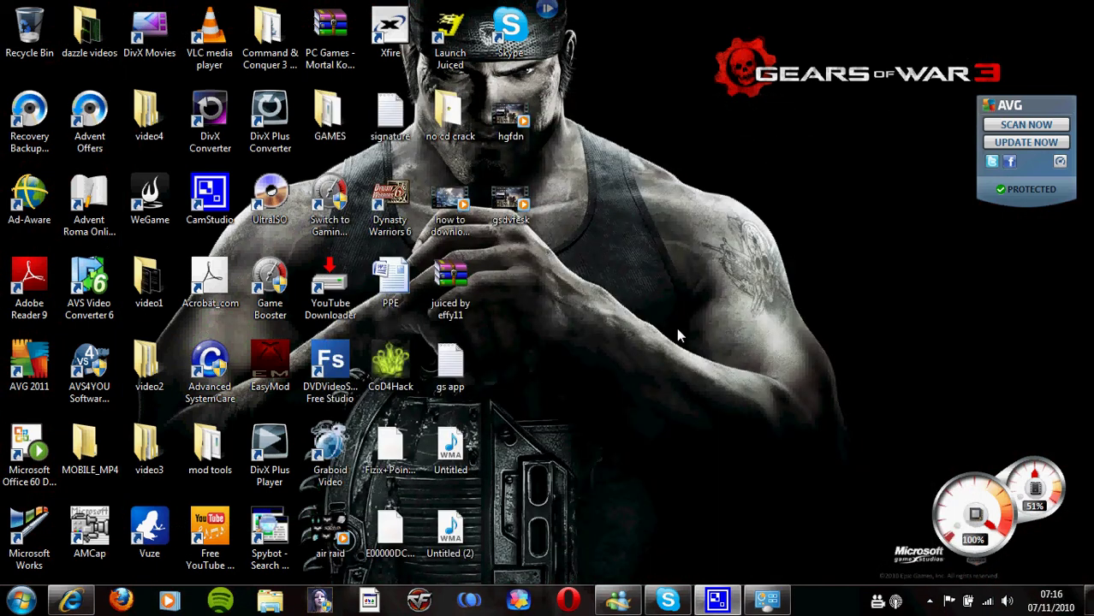
# - Advance the Gears 3 theme's slideshow to the next desktop background three times
pyautogui.rightClick(671, 283)
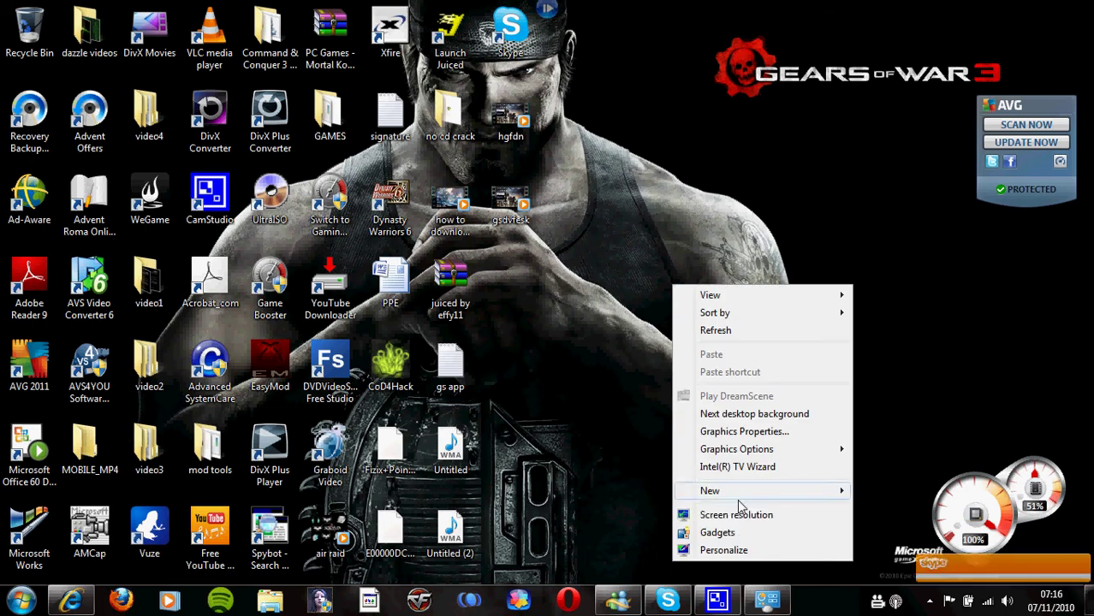
pyautogui.click(740, 415)
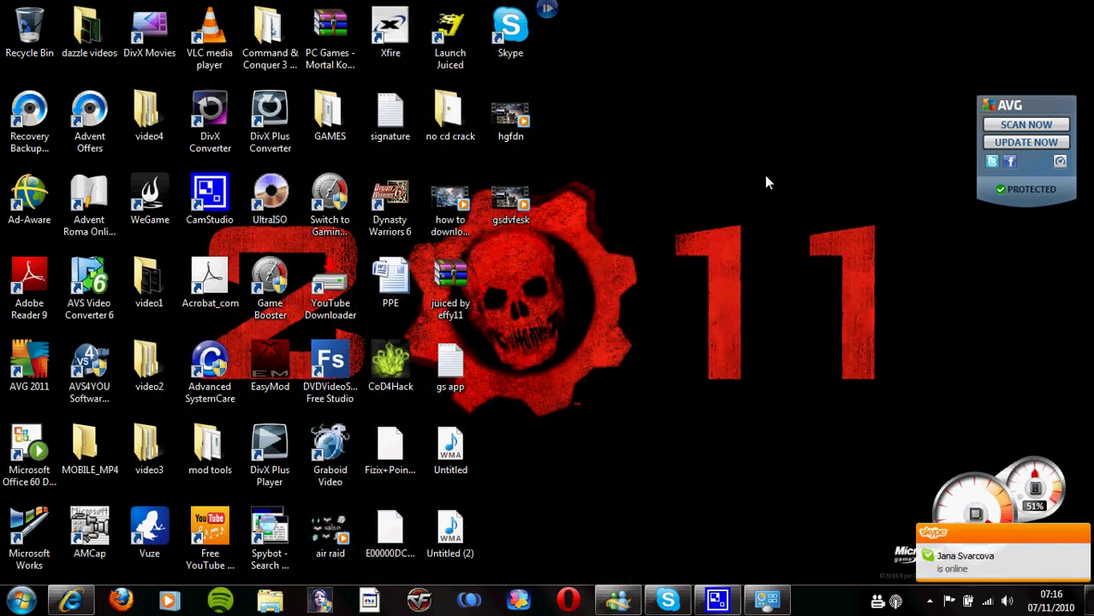
pyautogui.rightClick(626, 273)
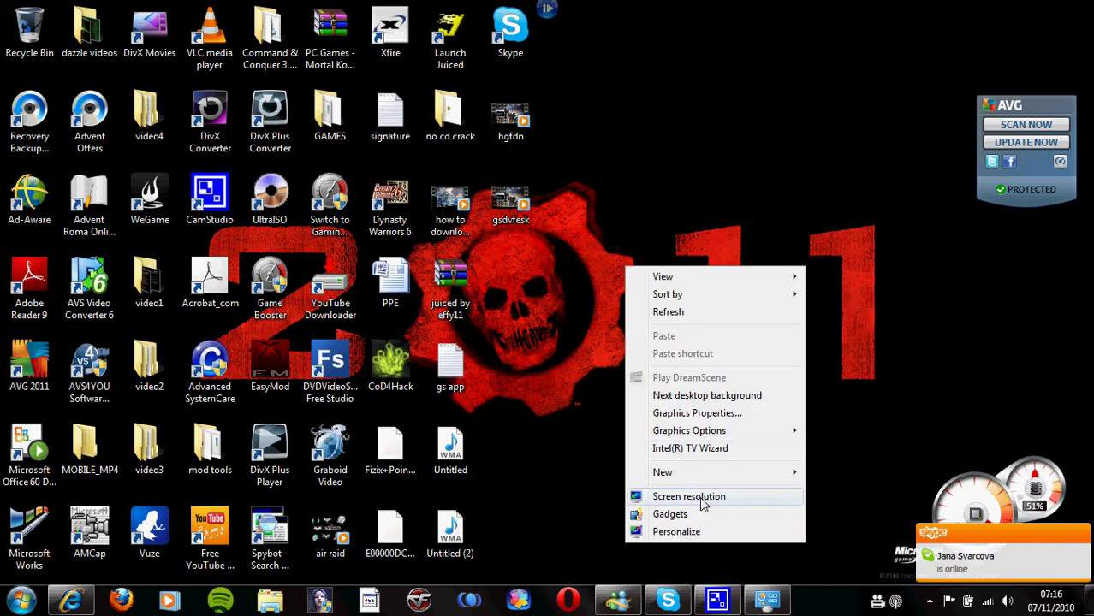
pyautogui.click(700, 398)
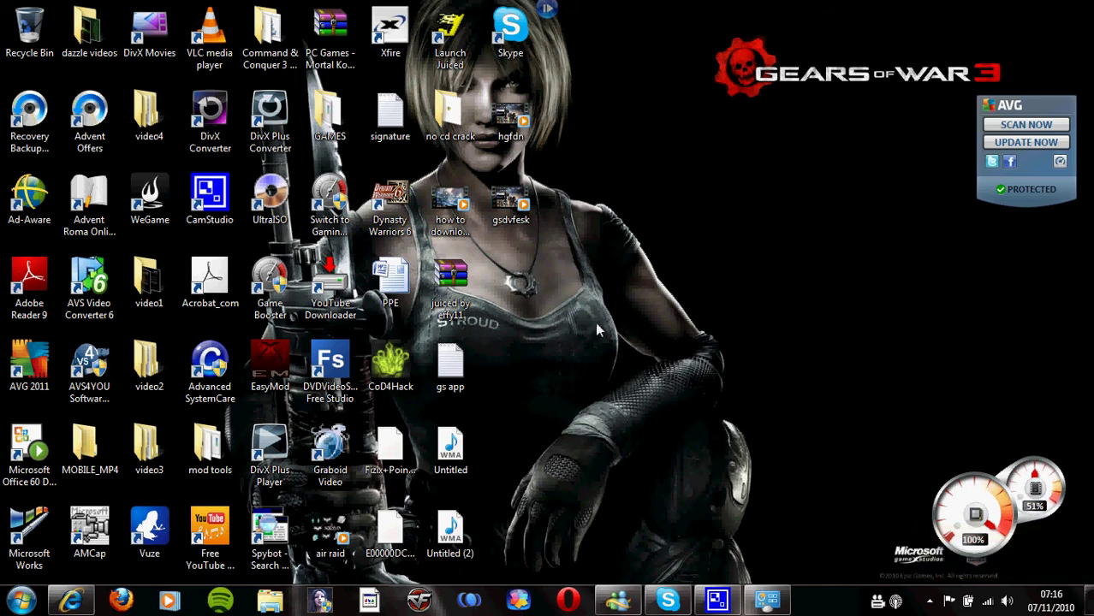
pyautogui.rightClick(619, 350)
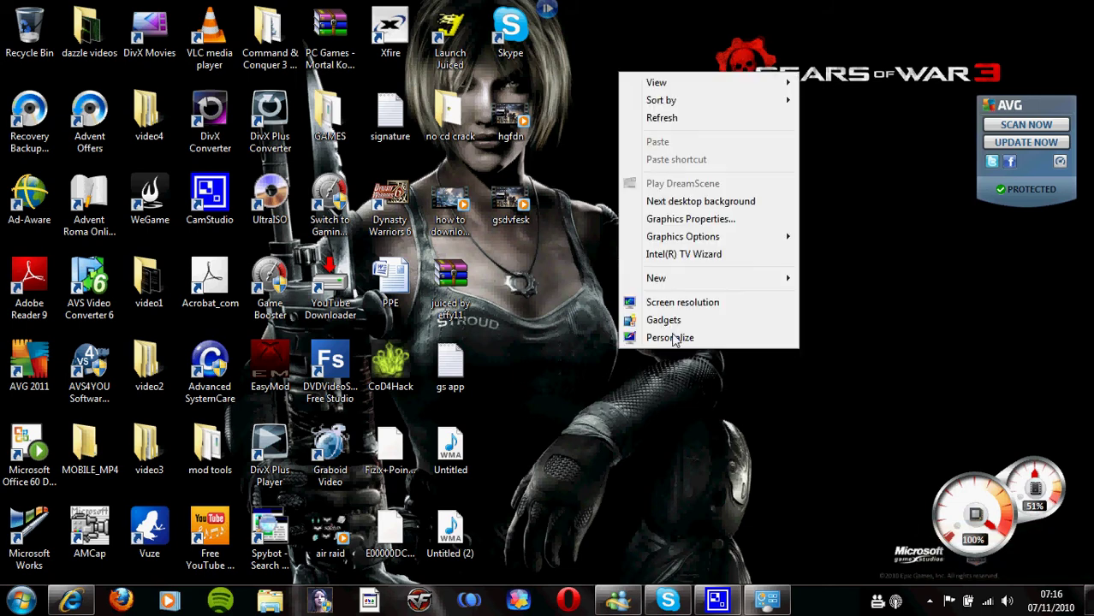
pyautogui.click(695, 202)
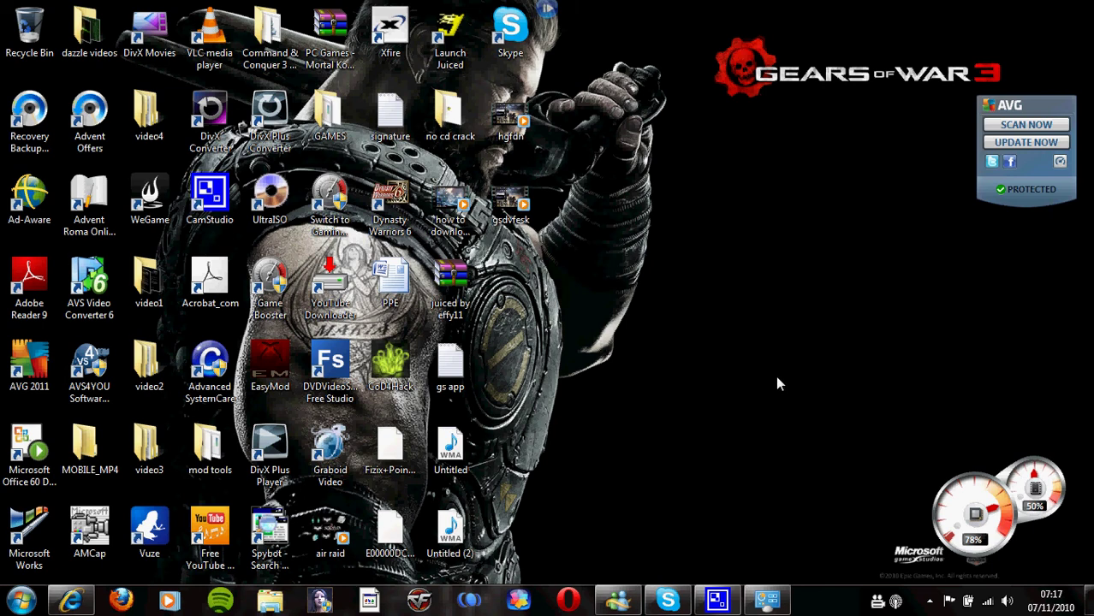
# - Reopen the Personalization settings, apply the Halo Reach theme, and minimize the window to show the desktop
pyautogui.rightClick(618, 313)
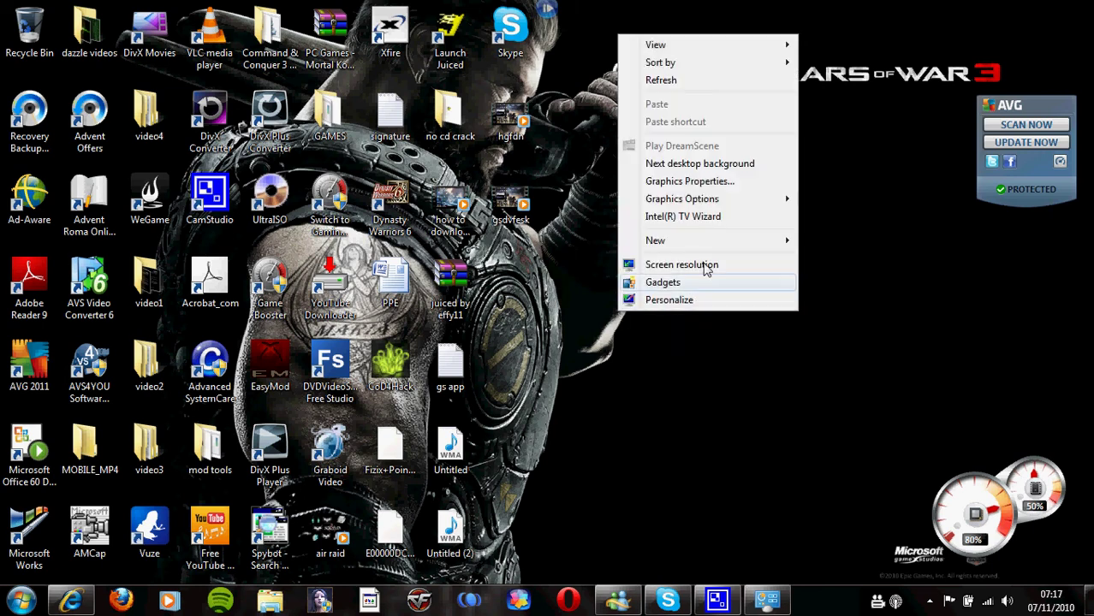
pyautogui.click(712, 301)
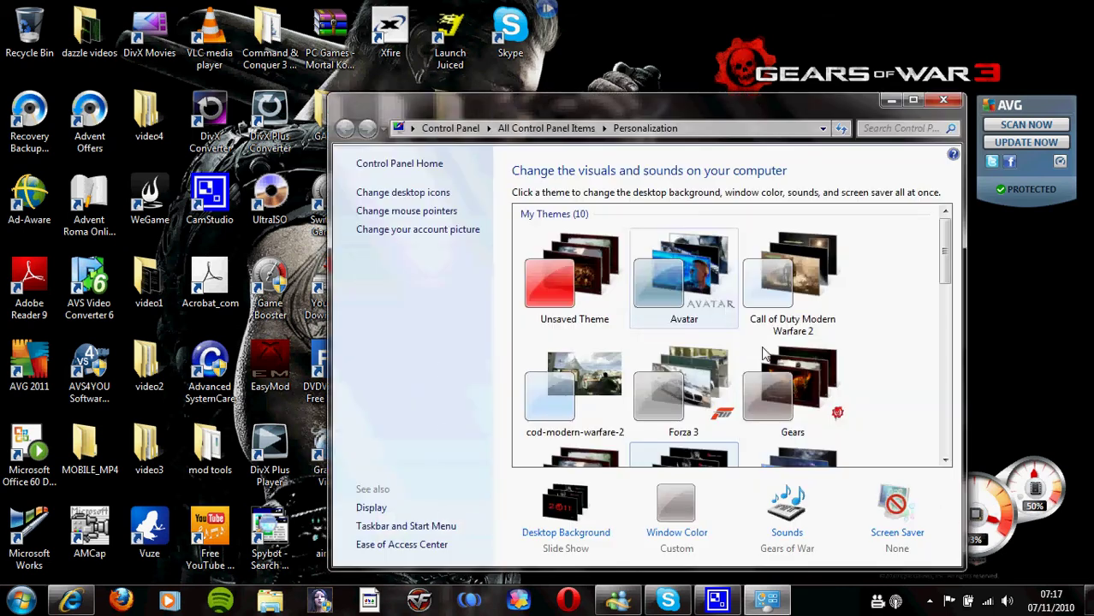
pyautogui.scroll(-2, 821, 352)
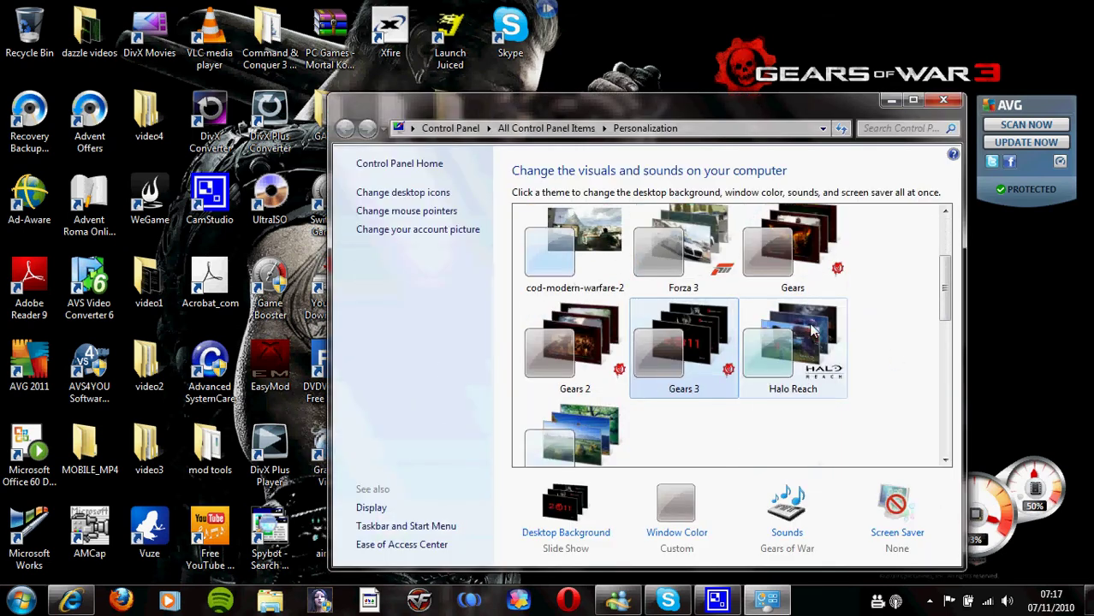
pyautogui.click(812, 334)
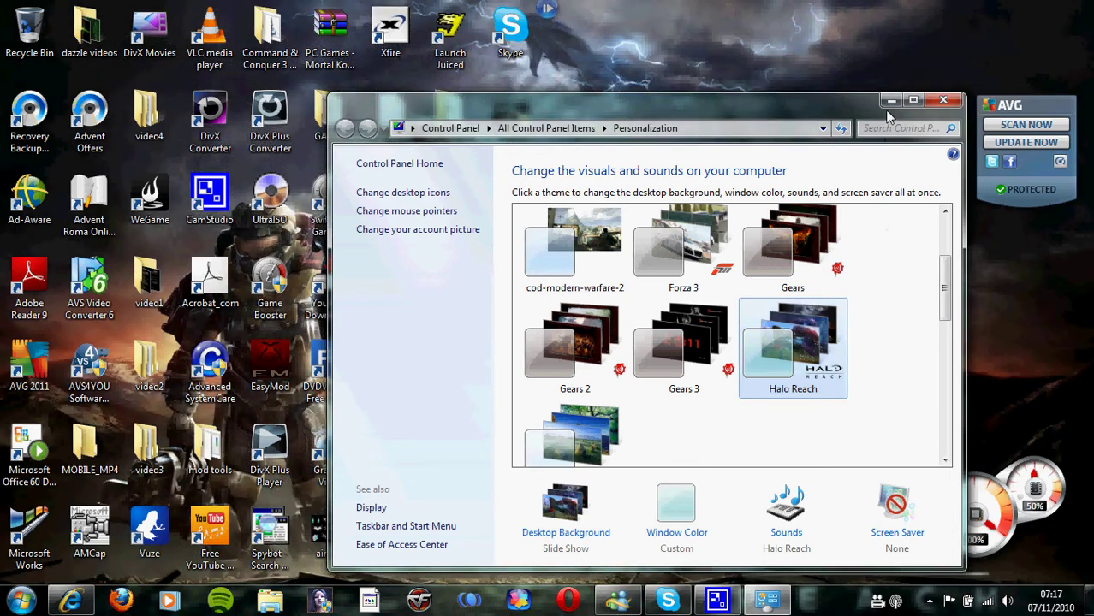
pyautogui.click(890, 100)
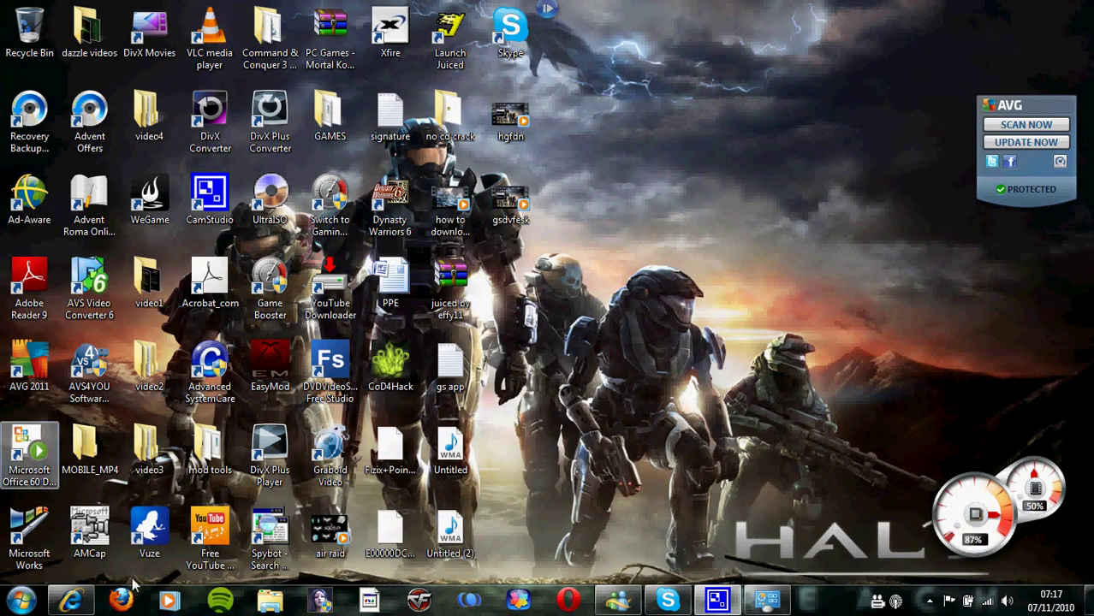
# - Advance the Halo Reach theme's slideshow to the next desktop background twelve times, cycling through its wallpapers
pyautogui.rightClick(628, 270)
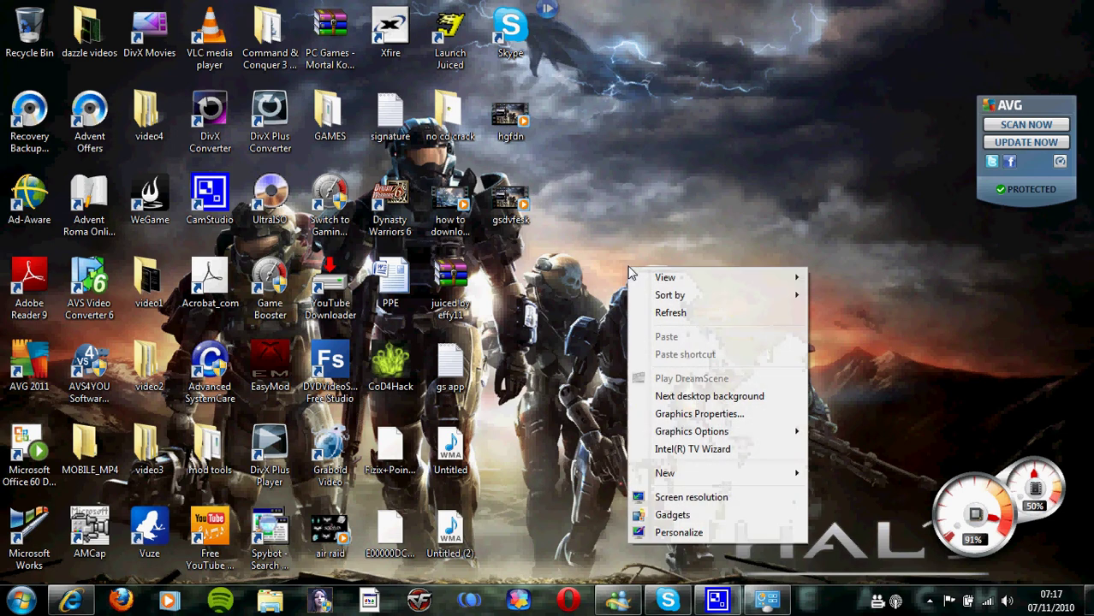
pyautogui.click(711, 397)
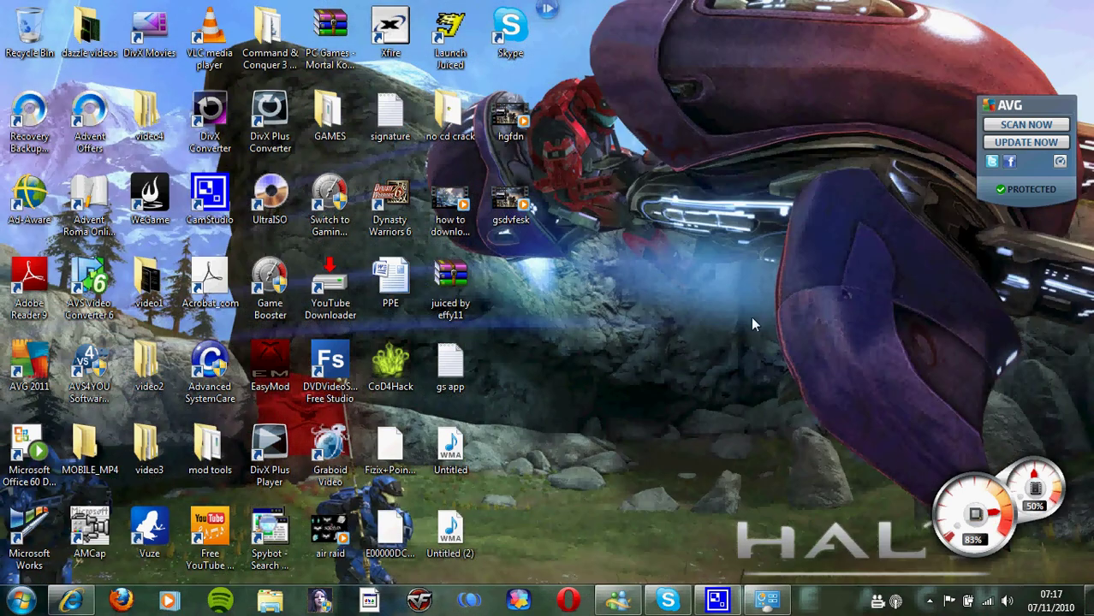
pyautogui.rightClick(633, 312)
pyautogui.click(695, 166)
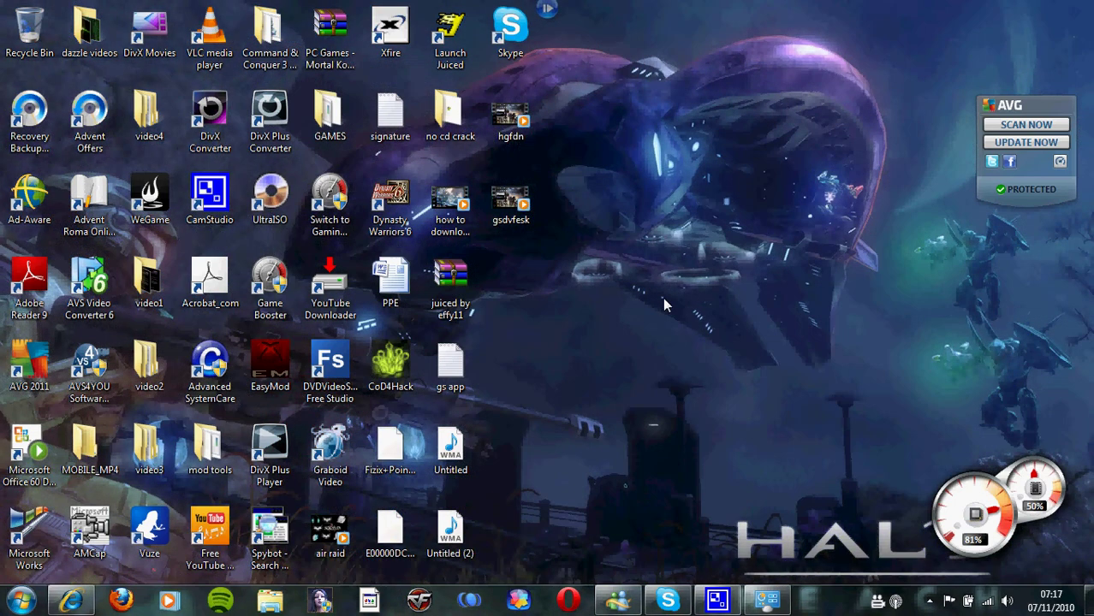
pyautogui.rightClick(662, 297)
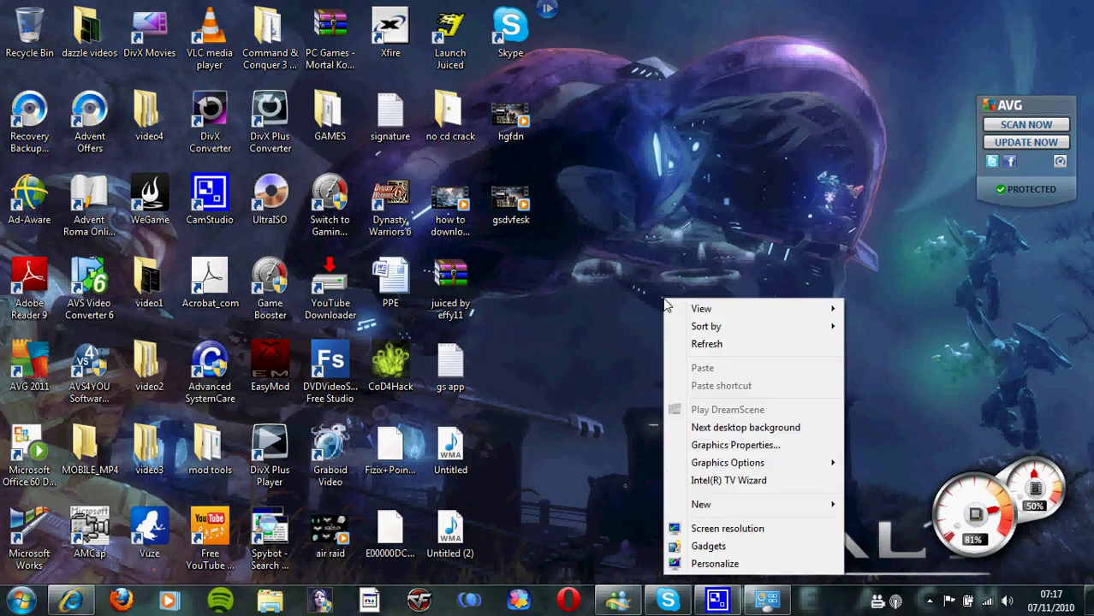
pyautogui.click(738, 424)
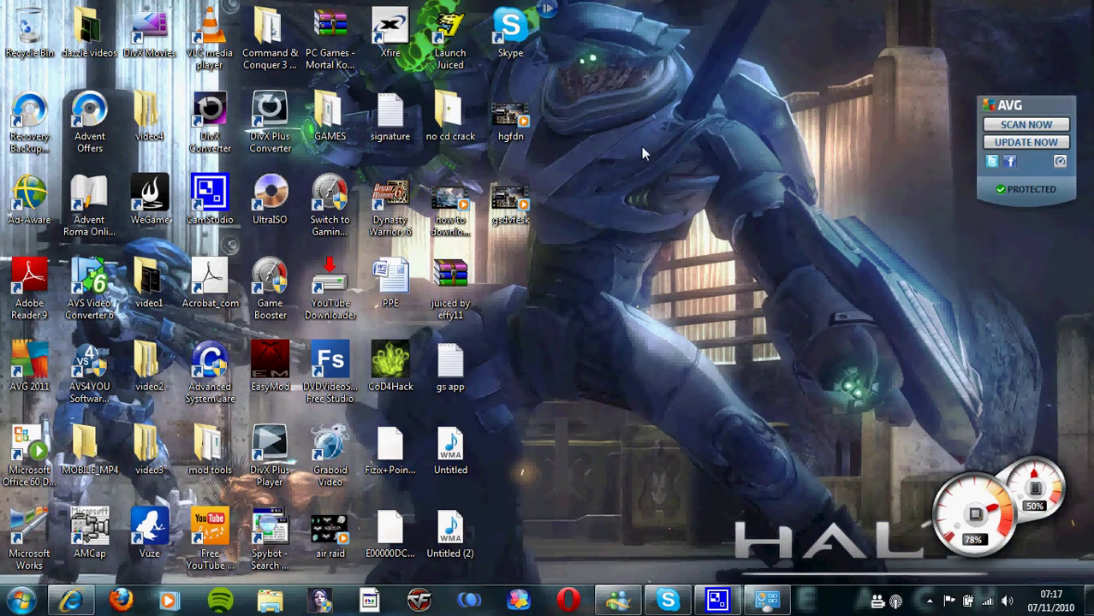
pyautogui.rightClick(701, 307)
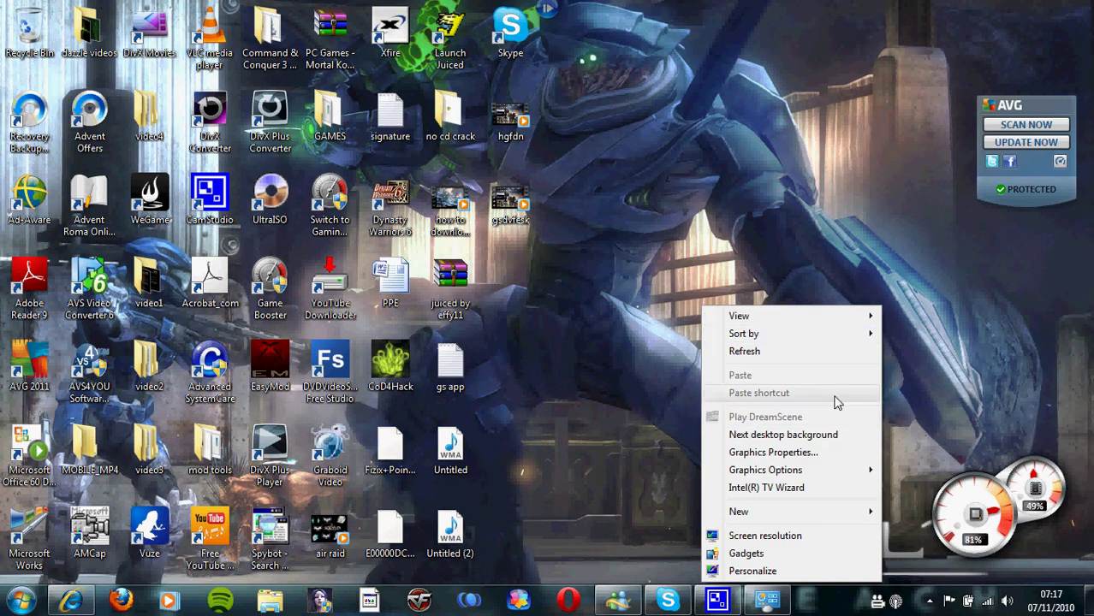
pyautogui.click(812, 438)
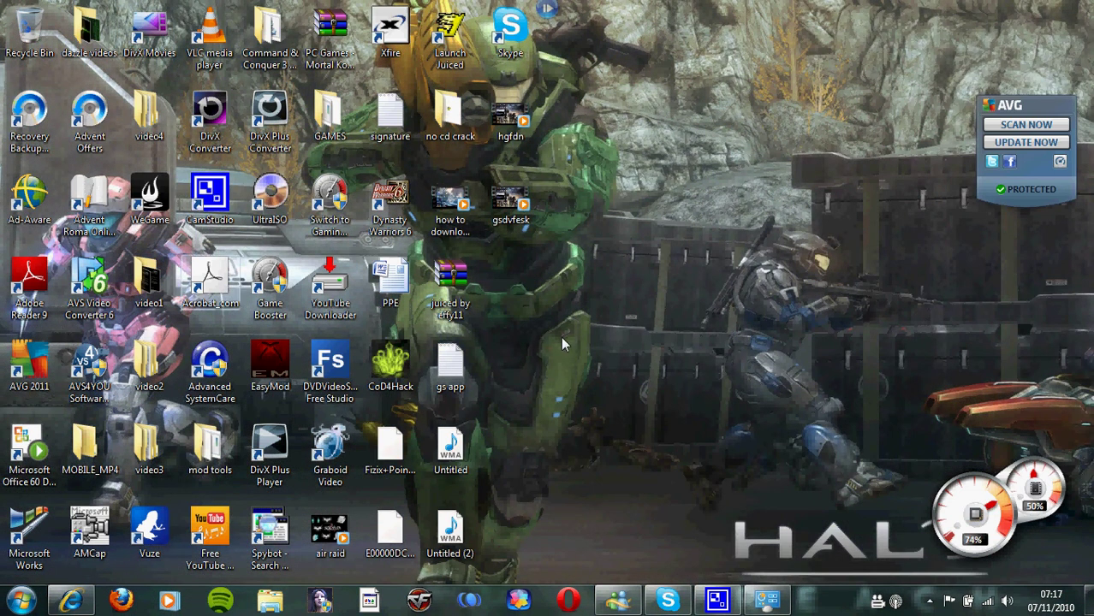
pyautogui.rightClick(736, 339)
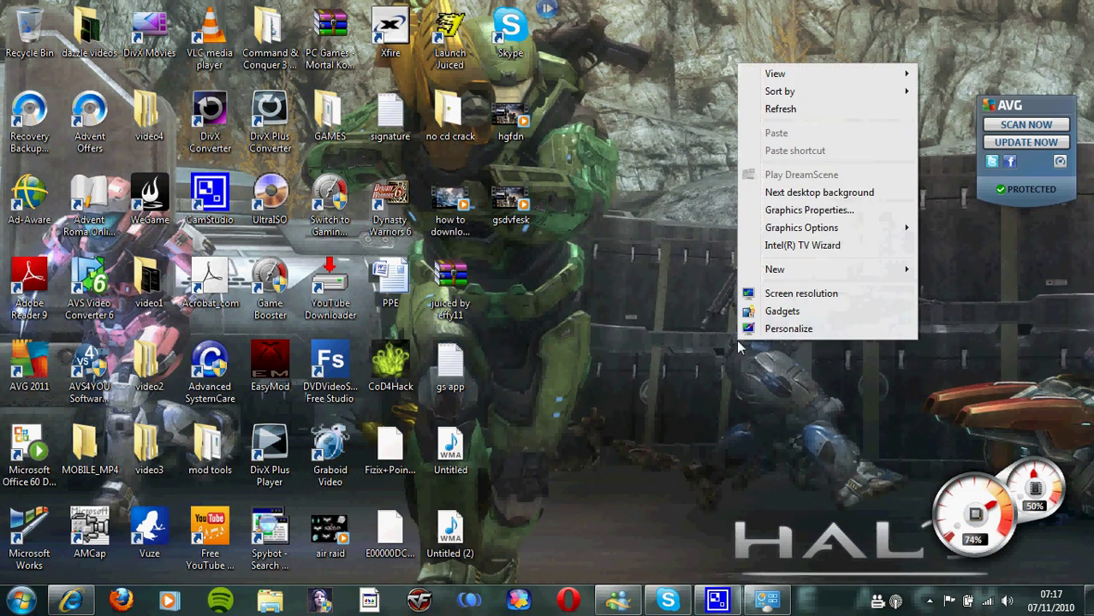
pyautogui.click(800, 195)
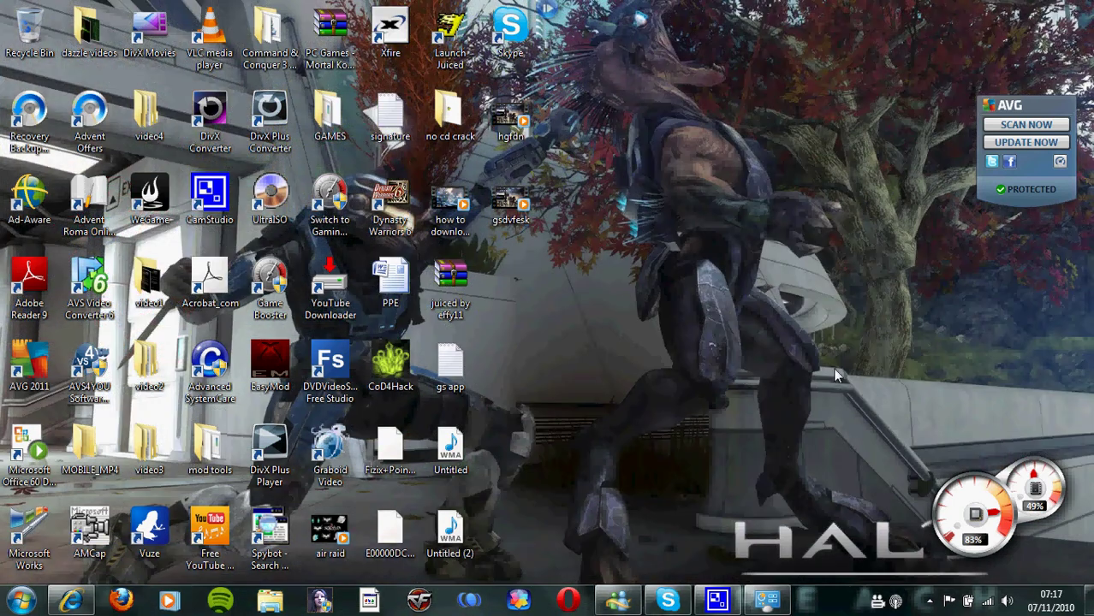
pyautogui.rightClick(759, 383)
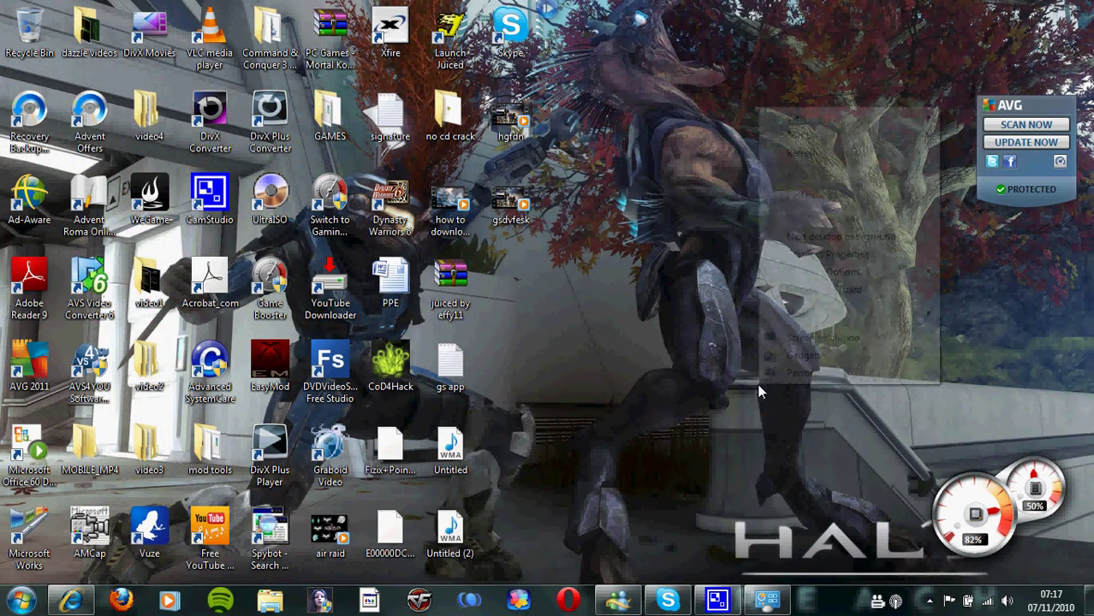
pyautogui.click(835, 237)
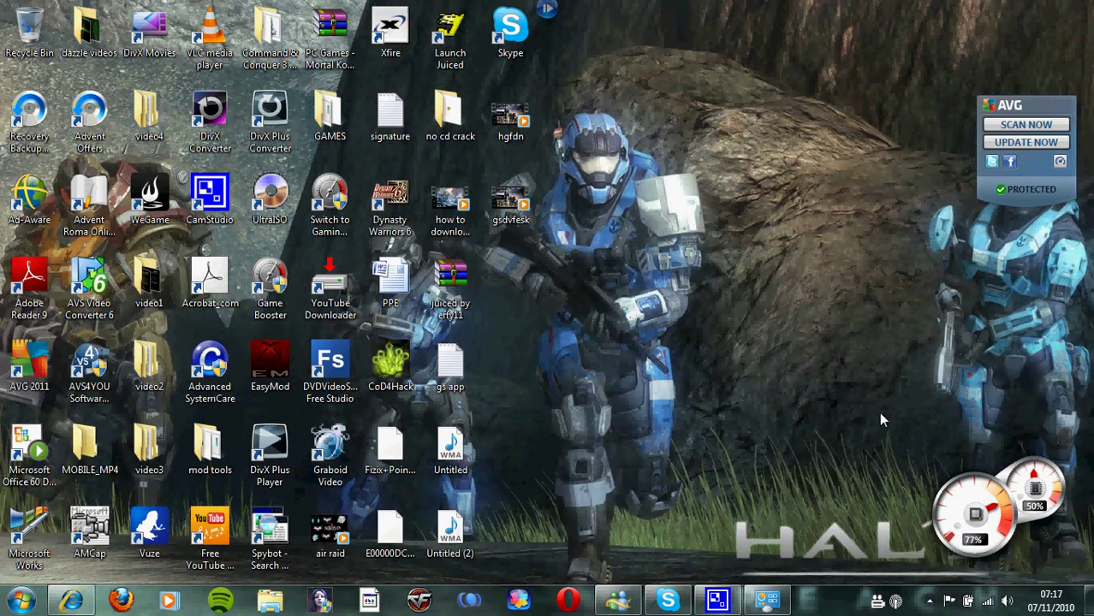
pyautogui.rightClick(705, 371)
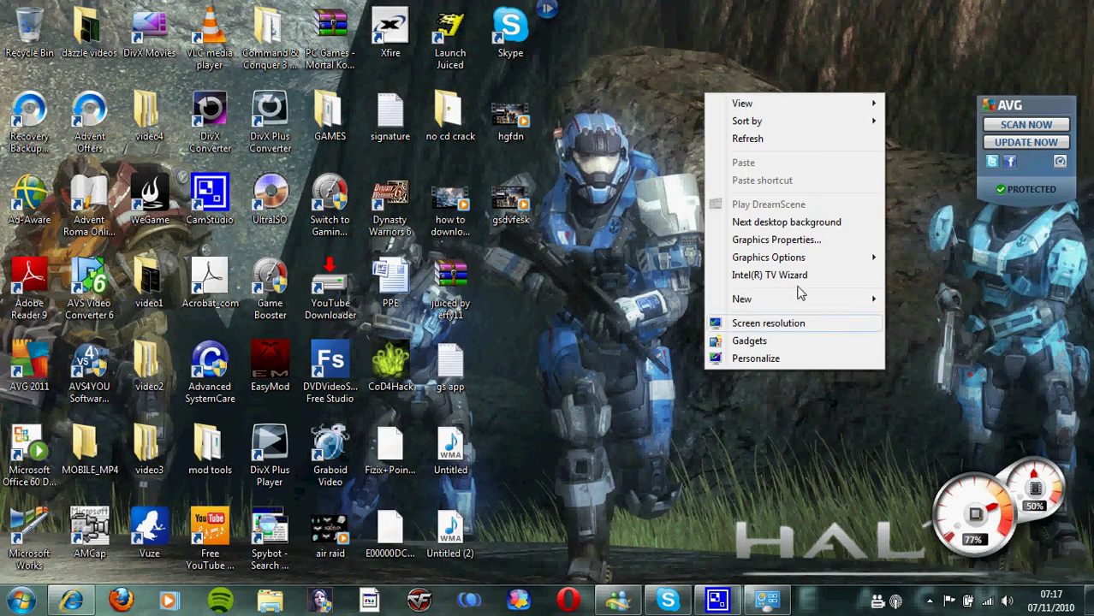
pyautogui.click(791, 227)
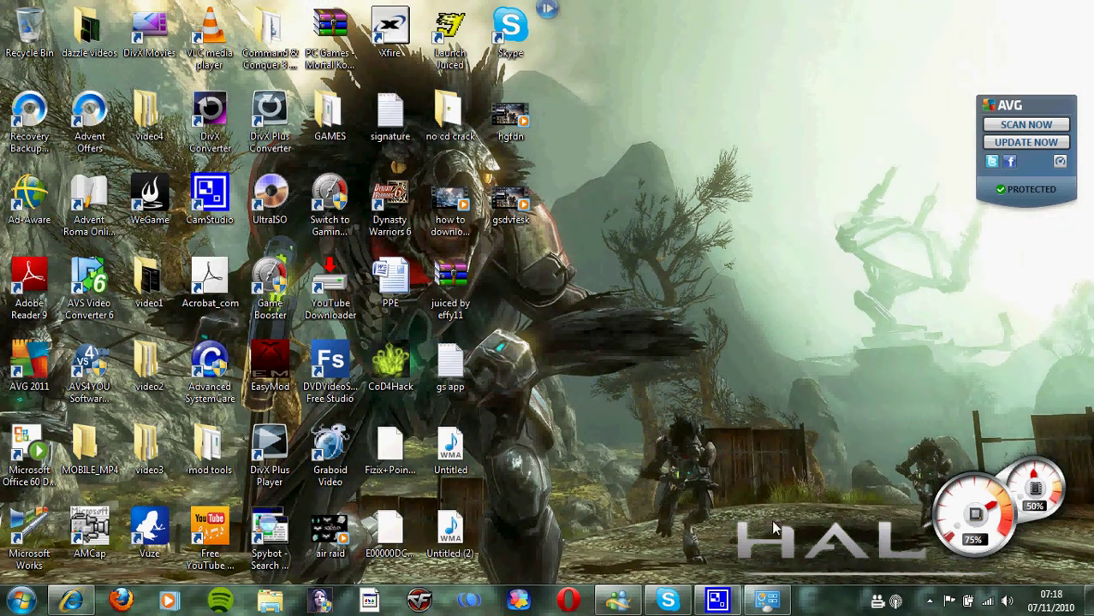
pyautogui.rightClick(794, 255)
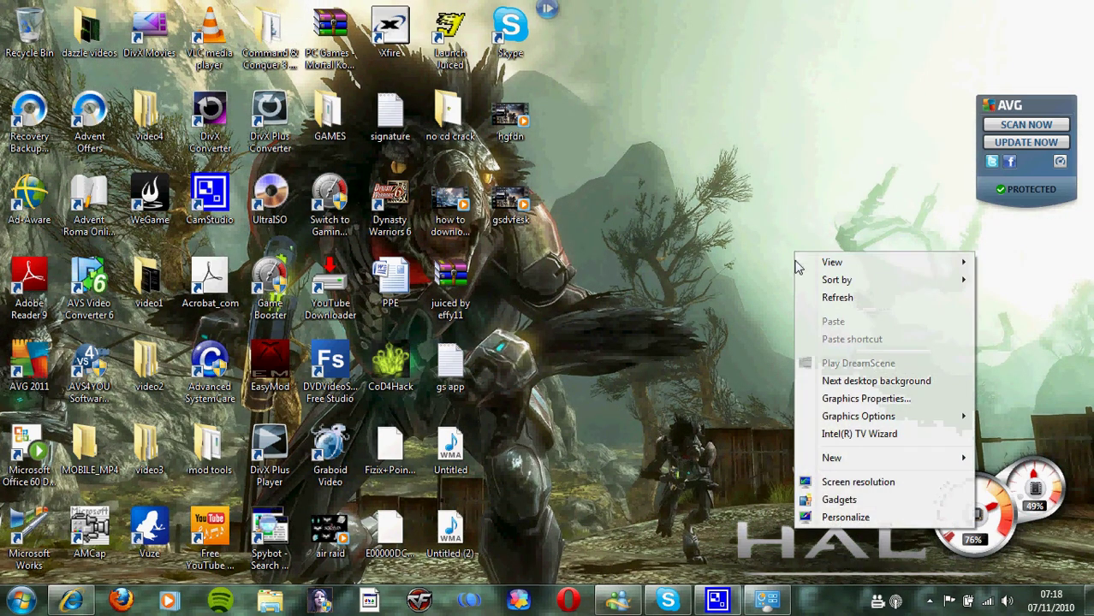
pyautogui.click(873, 382)
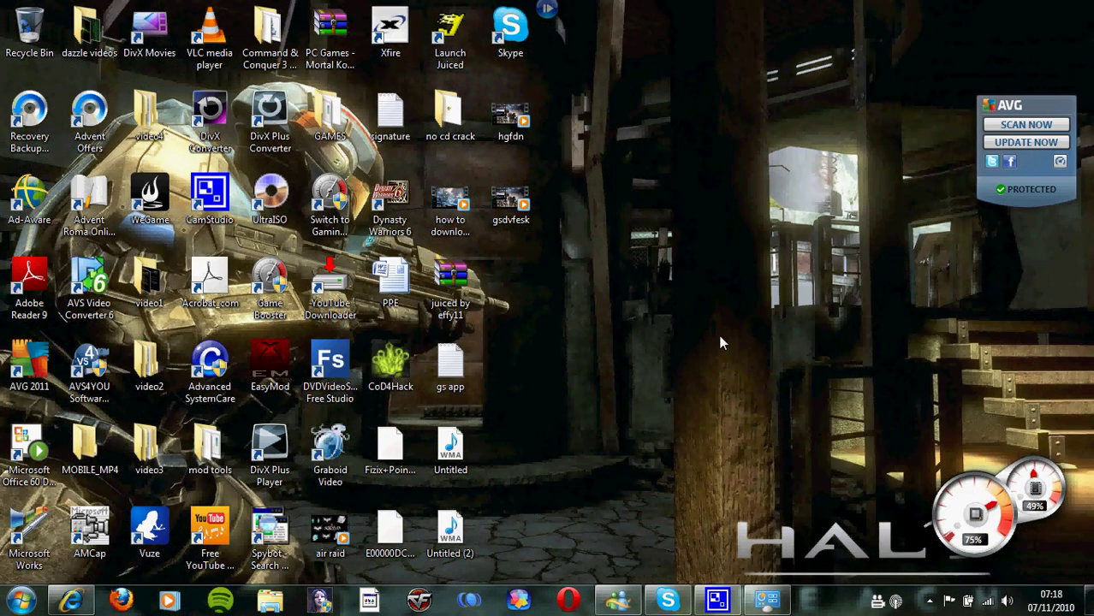
pyautogui.rightClick(721, 342)
pyautogui.click(787, 190)
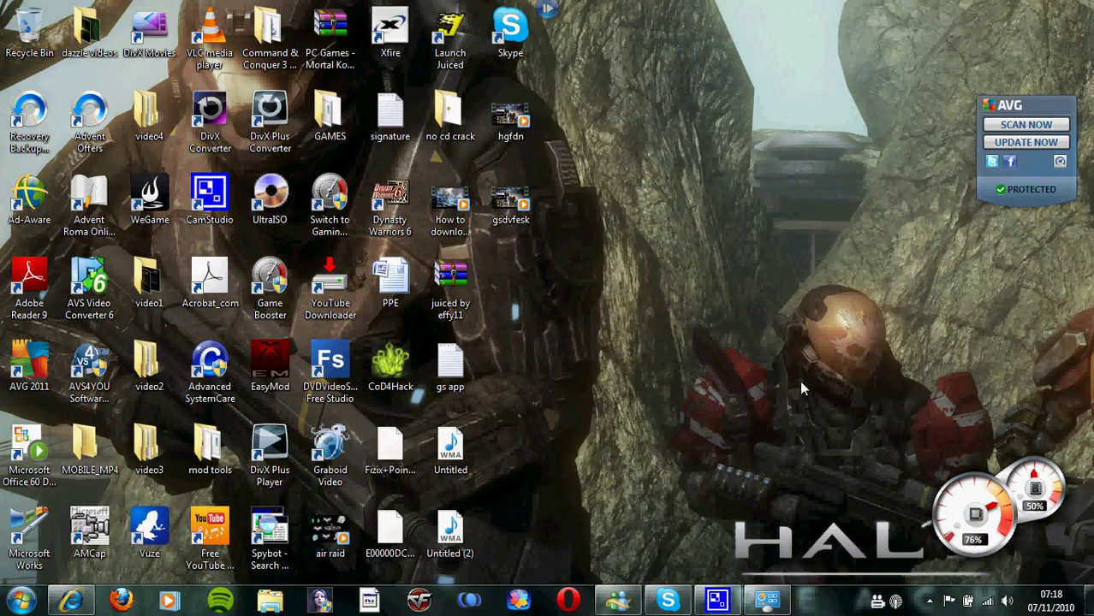
pyautogui.rightClick(760, 358)
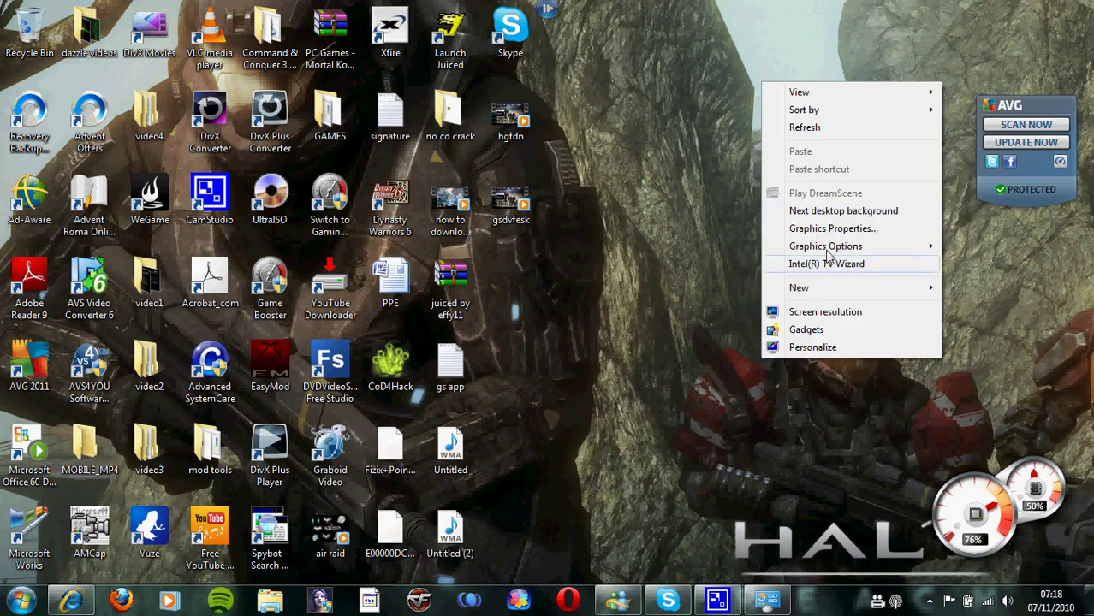
pyautogui.click(817, 213)
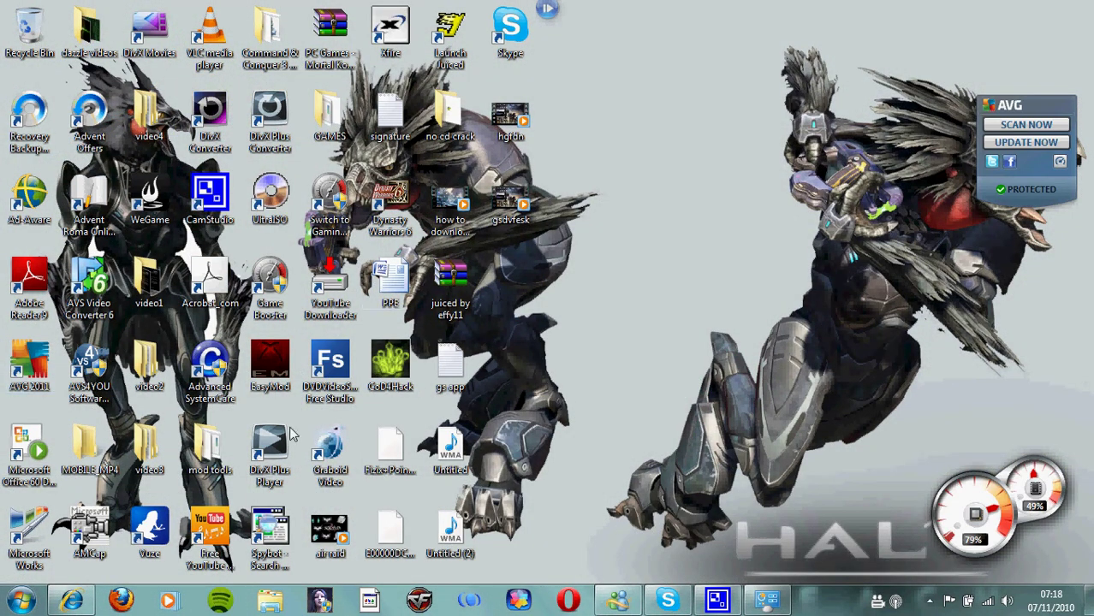
pyautogui.rightClick(750, 347)
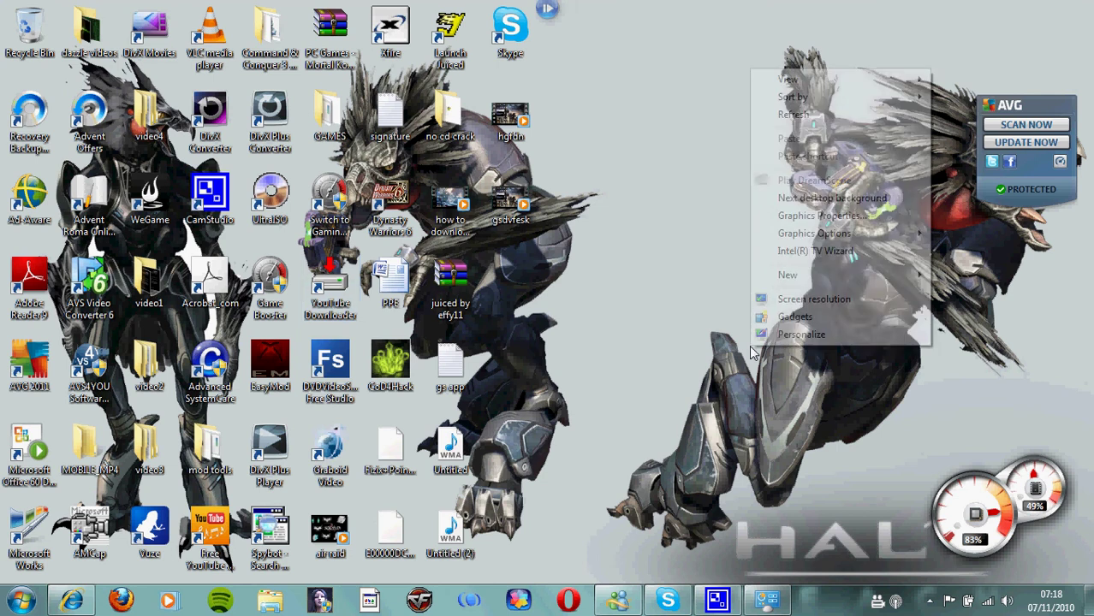
pyautogui.click(808, 199)
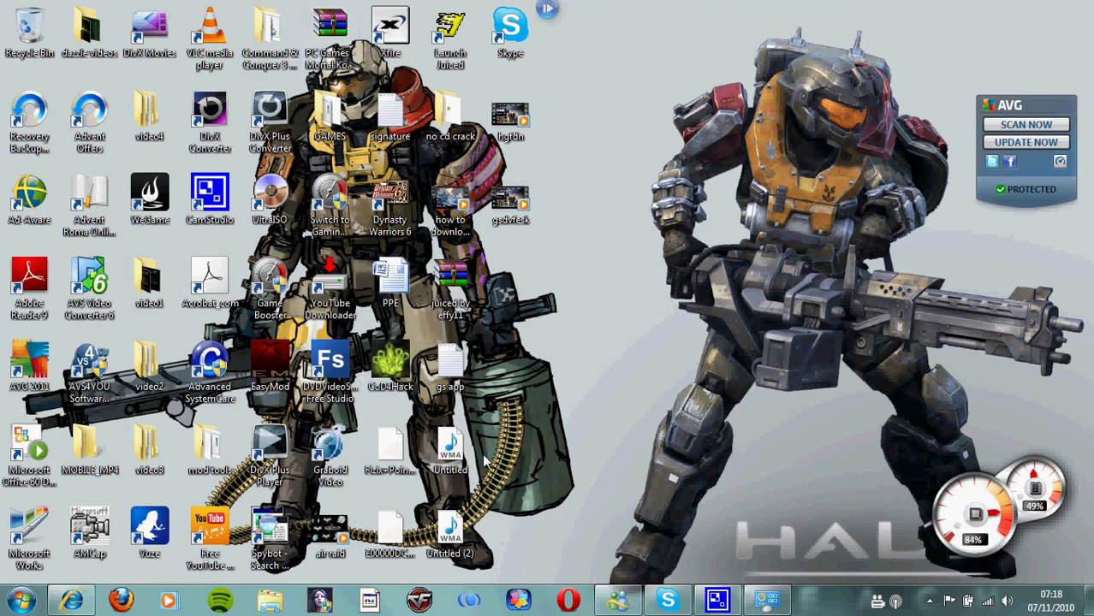
pyautogui.rightClick(730, 174)
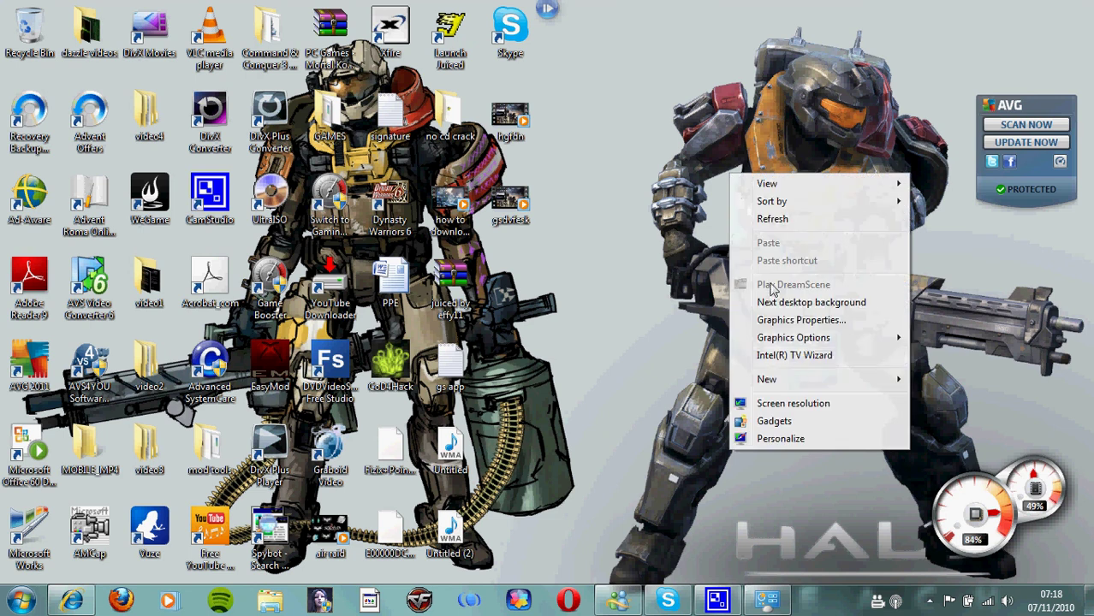
pyautogui.click(792, 305)
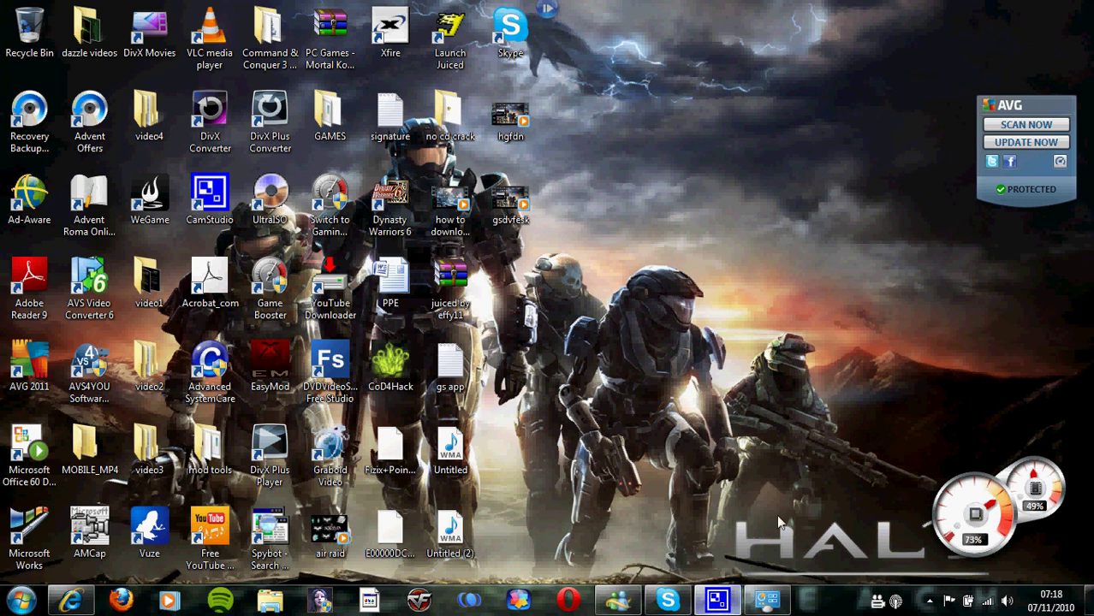
pyautogui.click(930, 602)
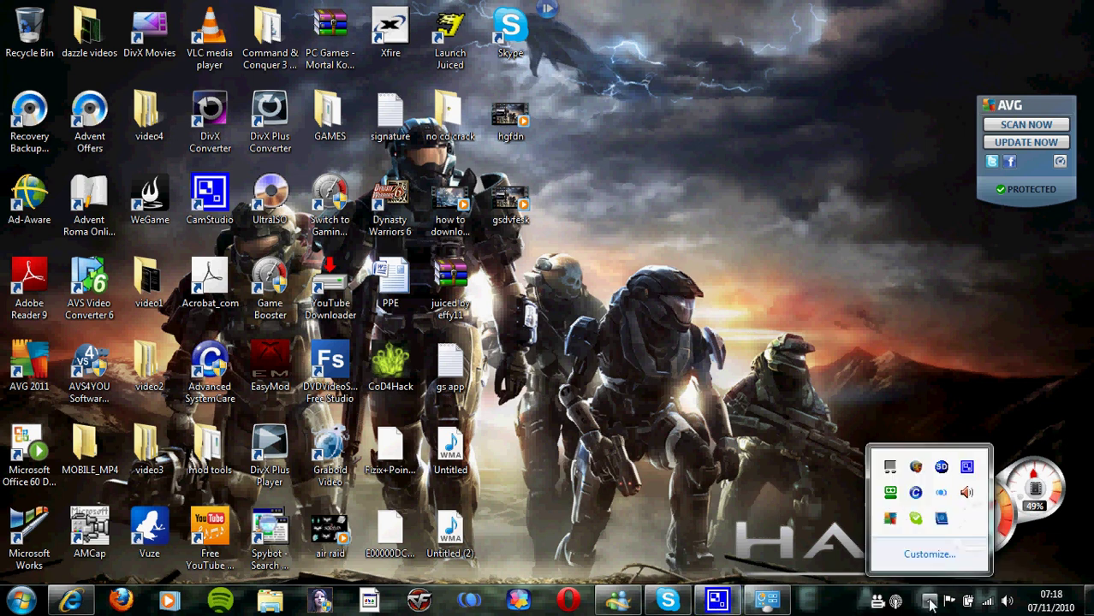
pyautogui.rightClick(967, 468)
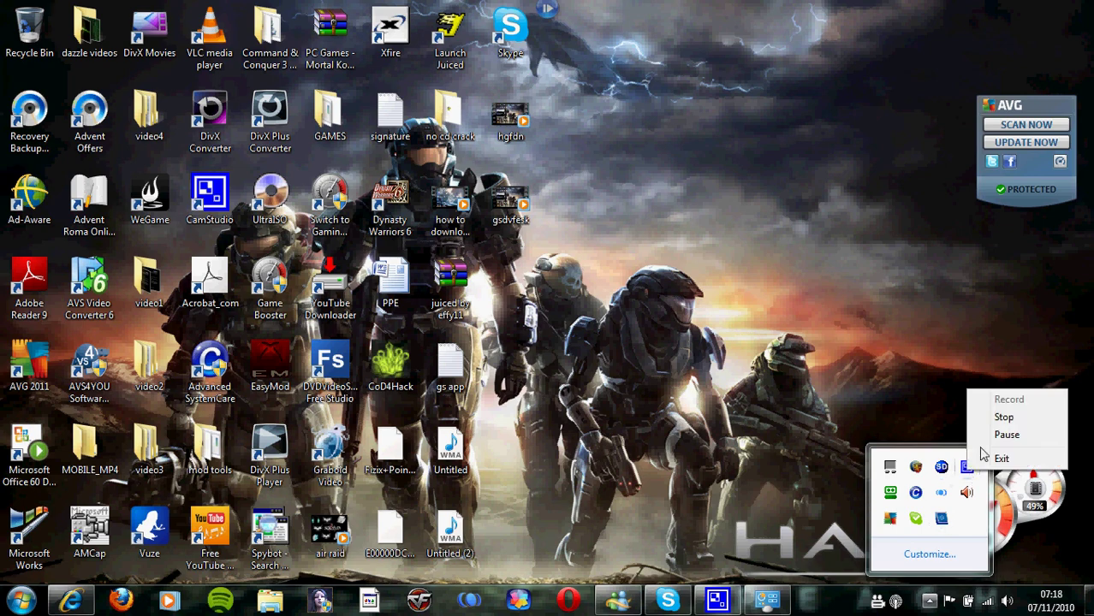